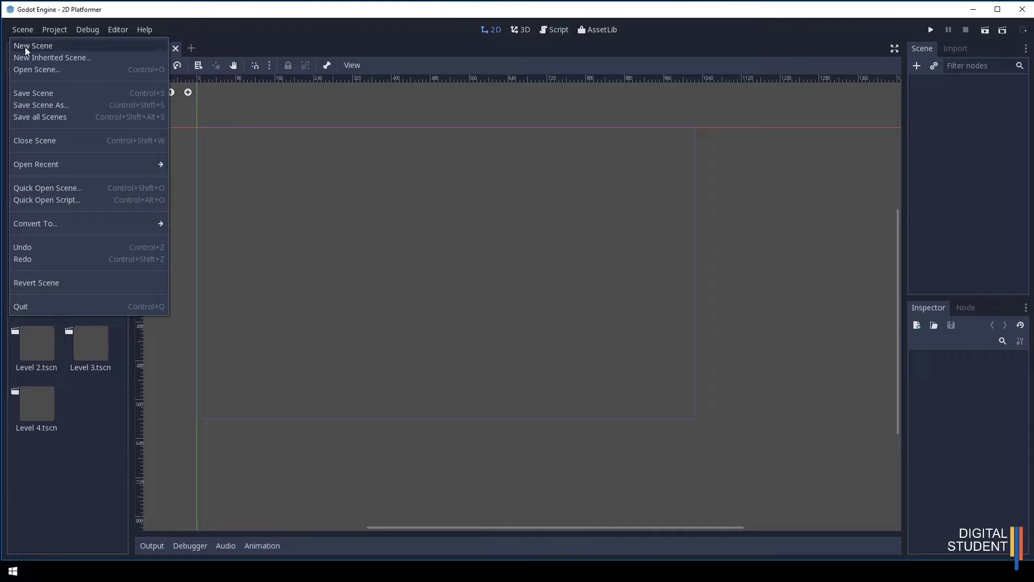
Step: Close the duplicate empty scene tab so only one blank scene stays open
middle_click(168, 49)
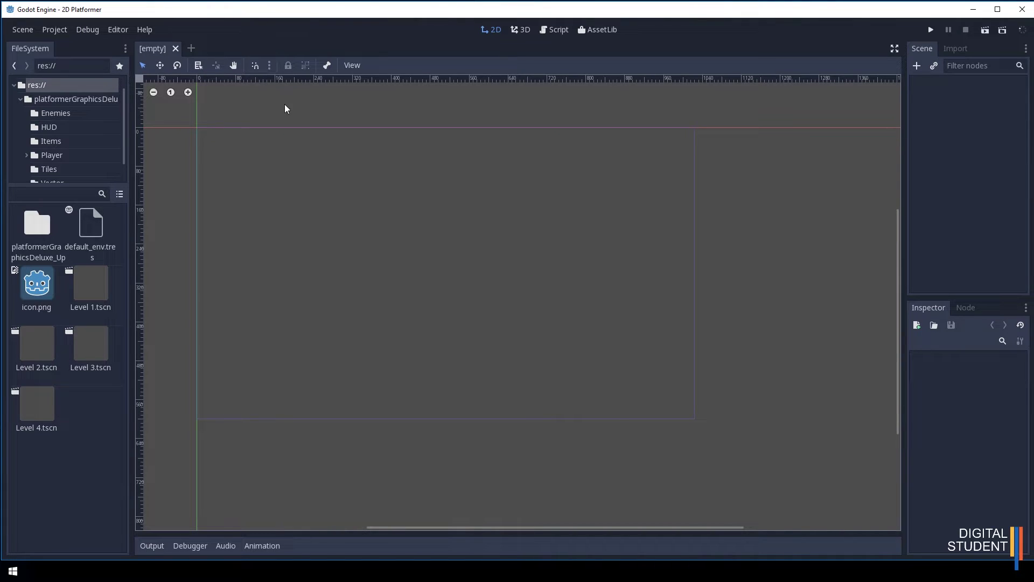
Step: Create a Node2D root node and rename it 'Tile Map Ground'
left_click(917, 66)
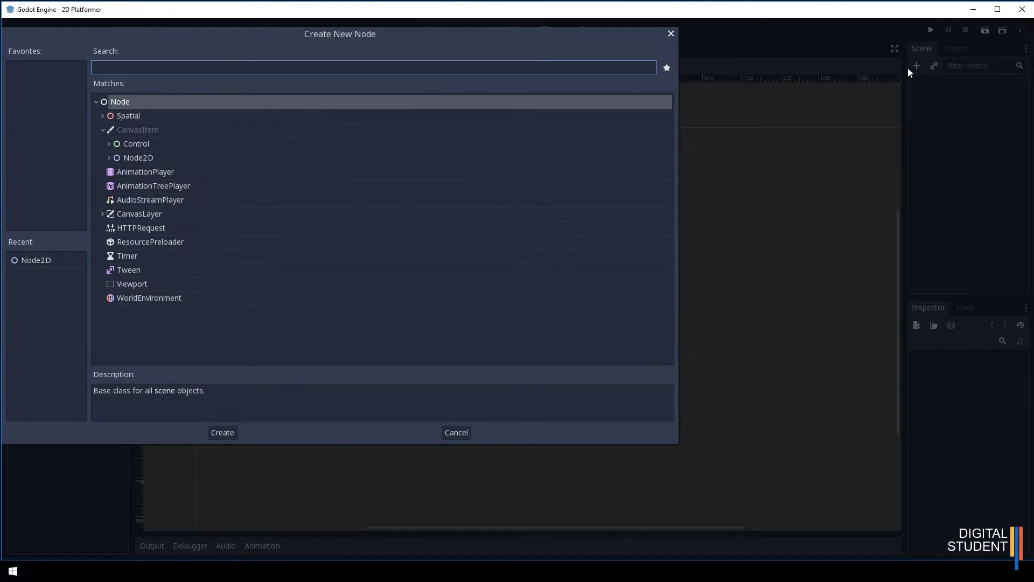
double_click(131, 158)
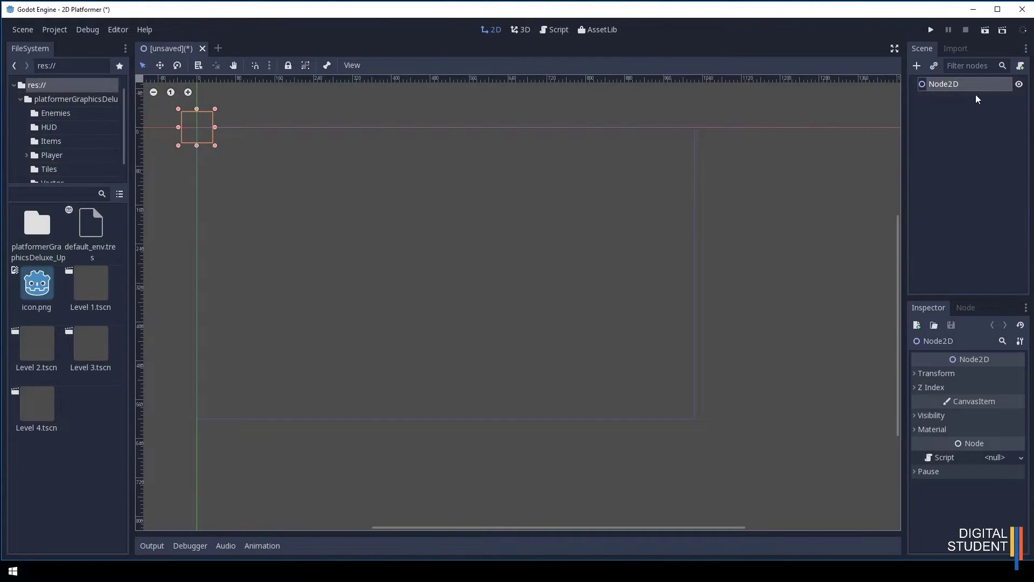
double_click(962, 86)
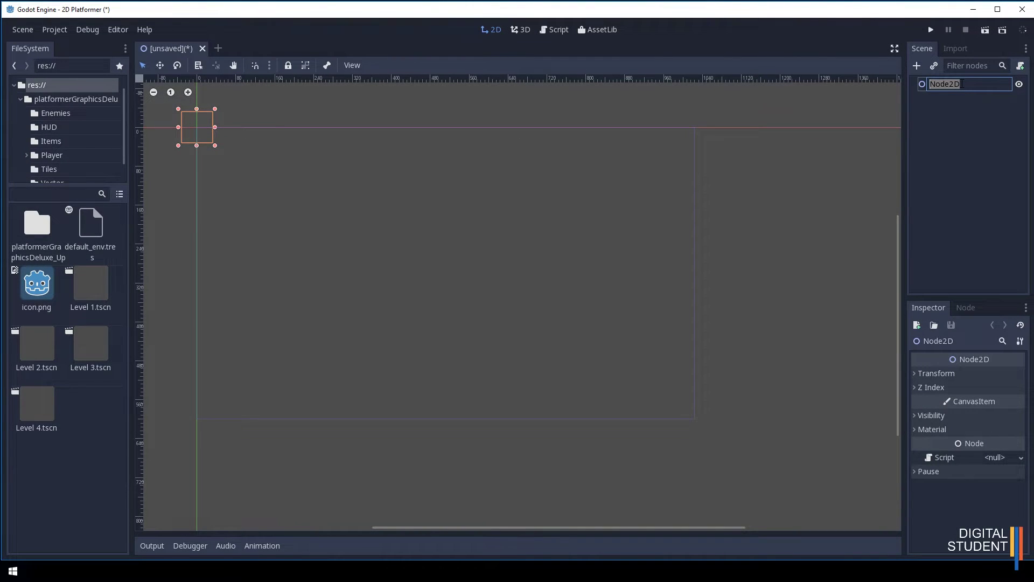
type("Tile Map Ground")
key("Return")
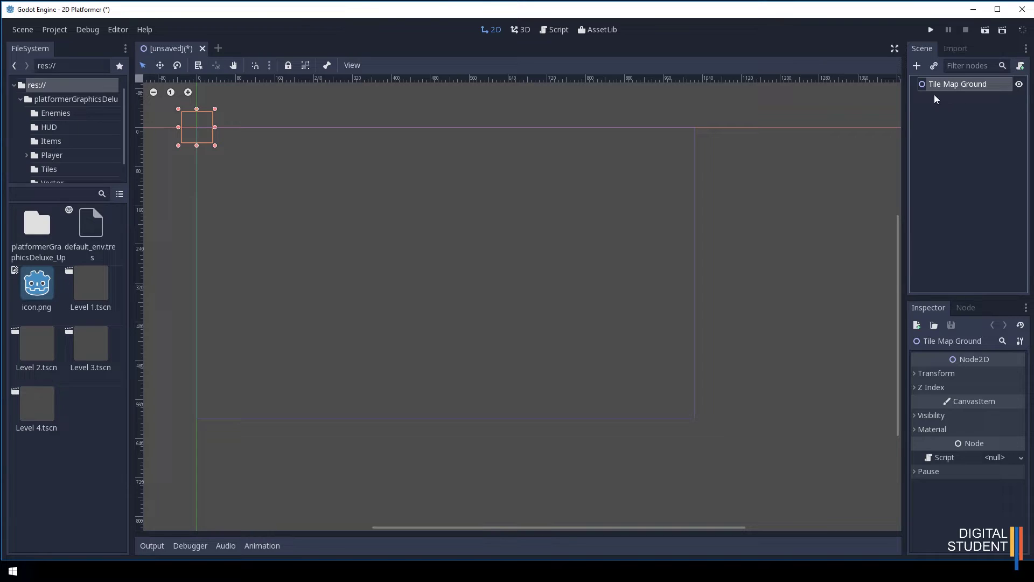
Step: Add a Sprite child under Tile Map Ground by searching 'sprite' in Create New Node
left_click(915, 64)
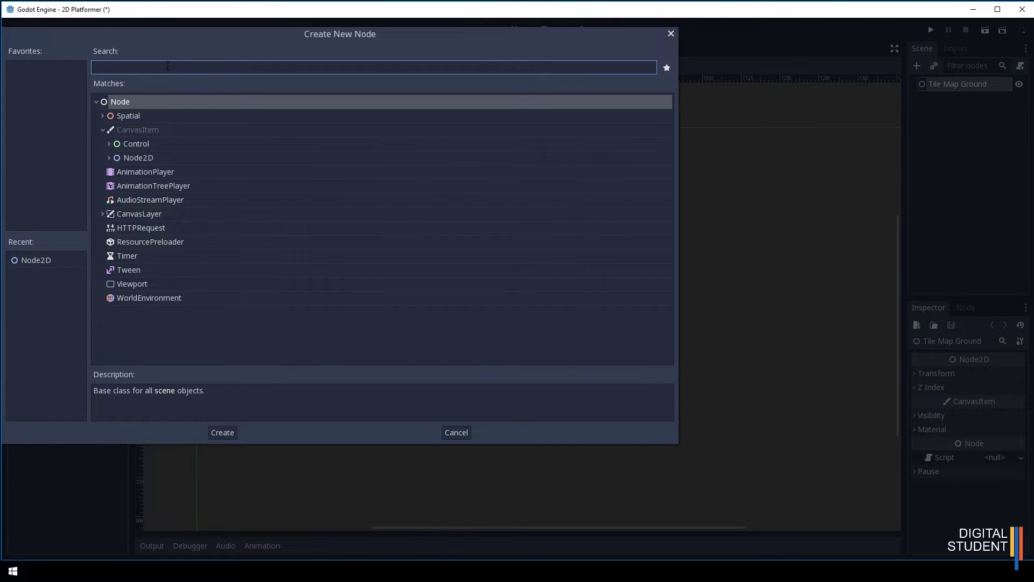
type("sprite")
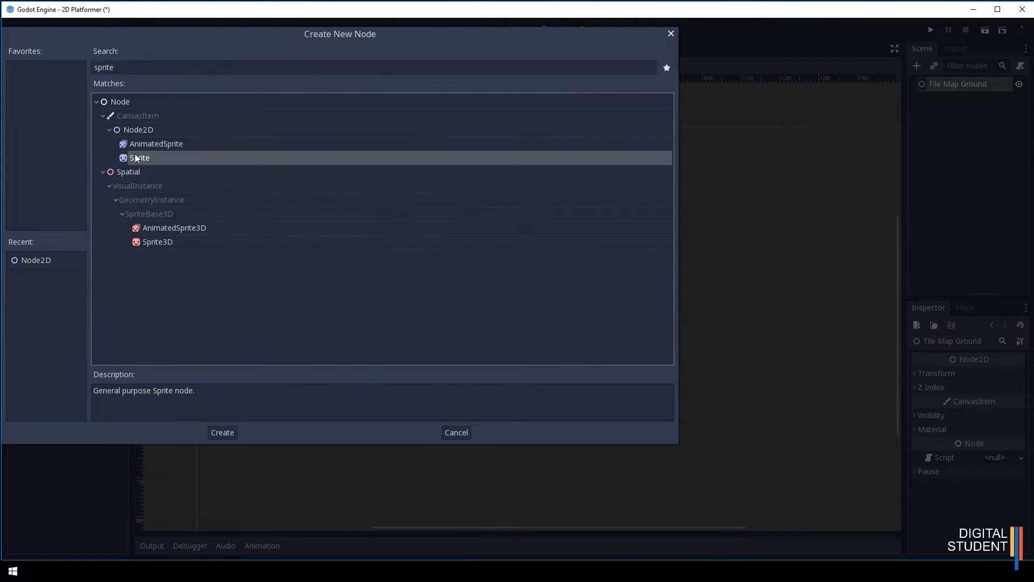
double_click(135, 155)
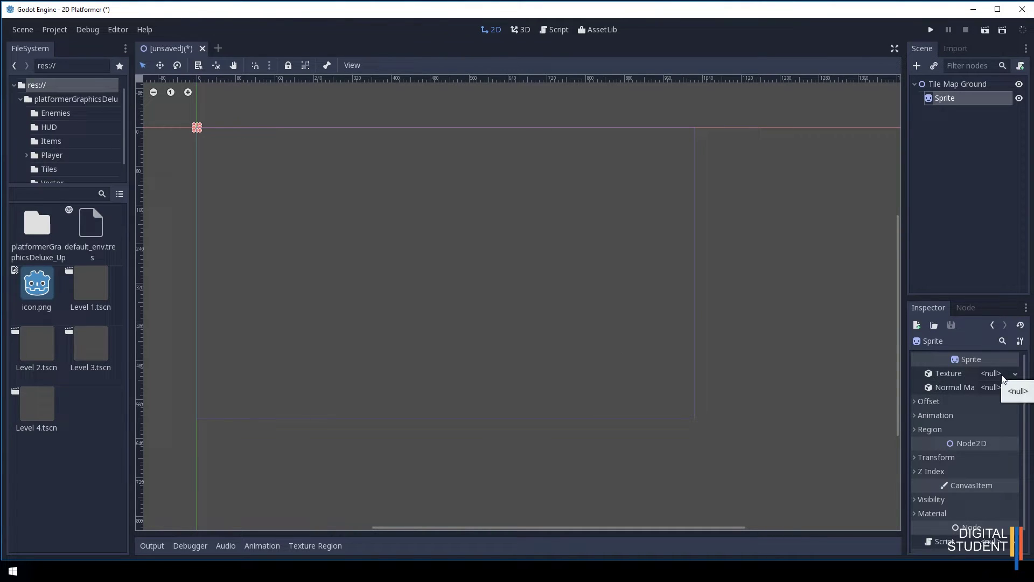
Step: Open platformerGraphicsDeluxe > Tiles in the FileSystem dock and scroll to the grass tile images
double_click(38, 232)
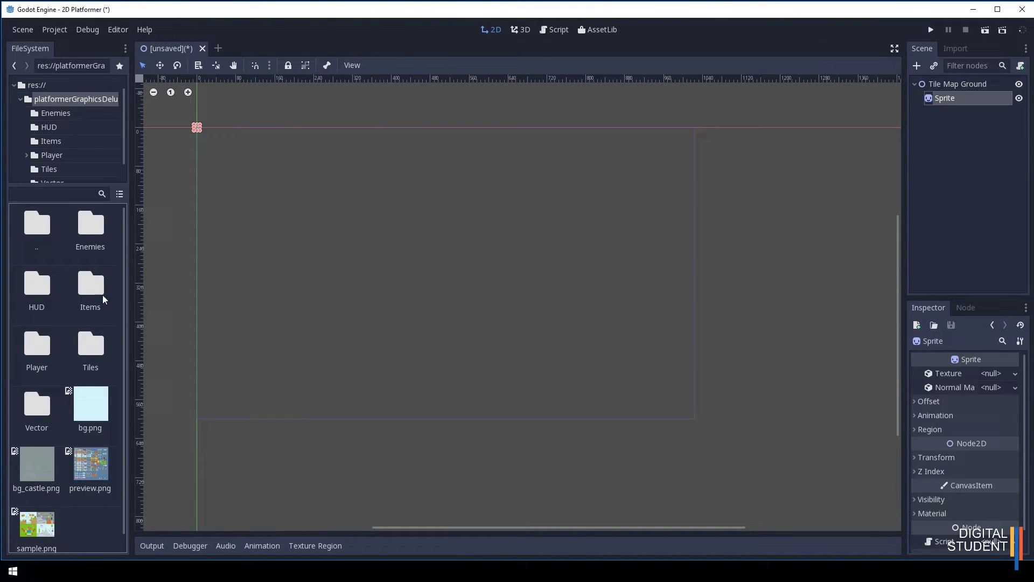
double_click(90, 343)
scroll(81, 317, "down", 6)
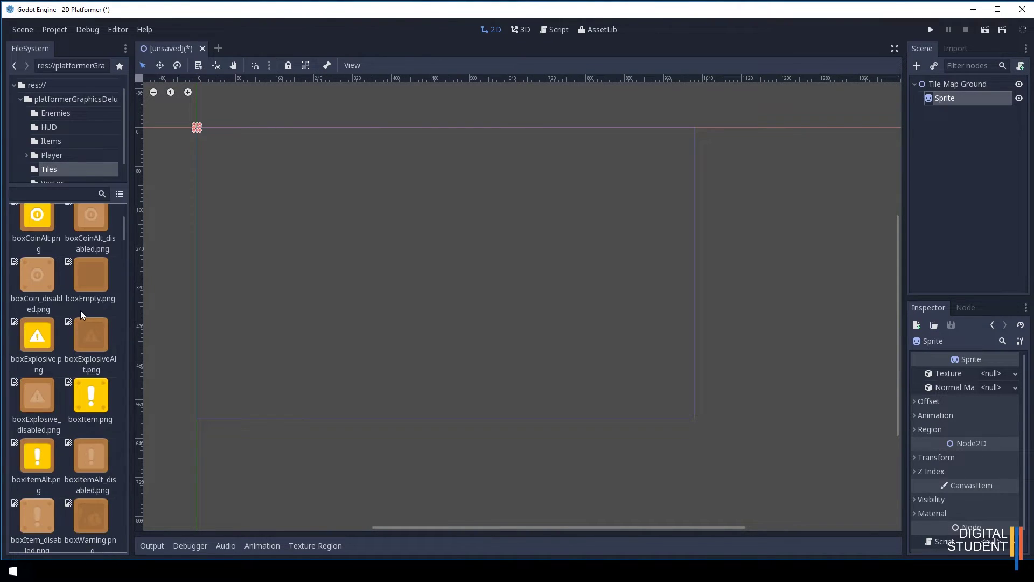
scroll(81, 301, "down", 10)
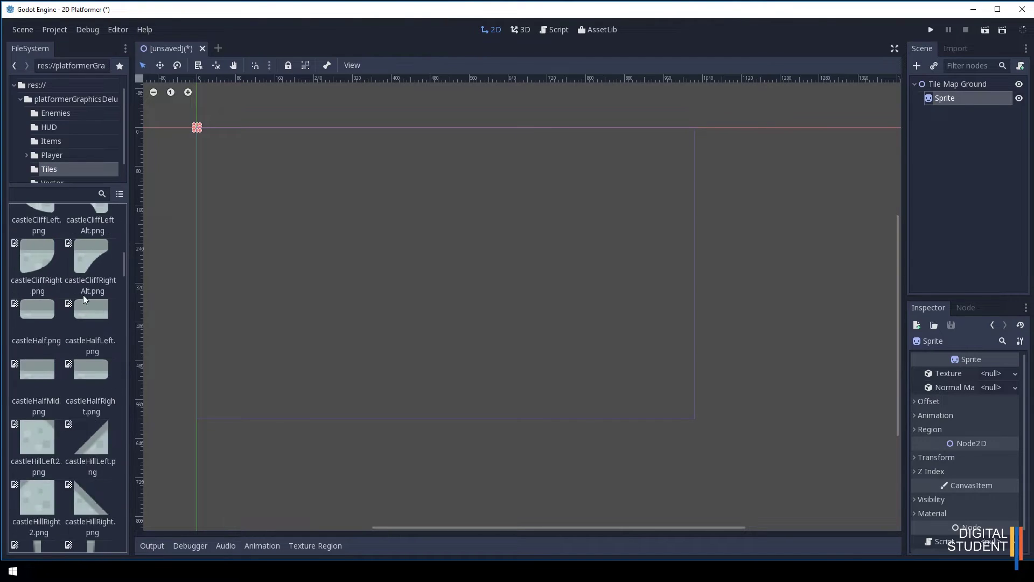
scroll(87, 299, "down", 10)
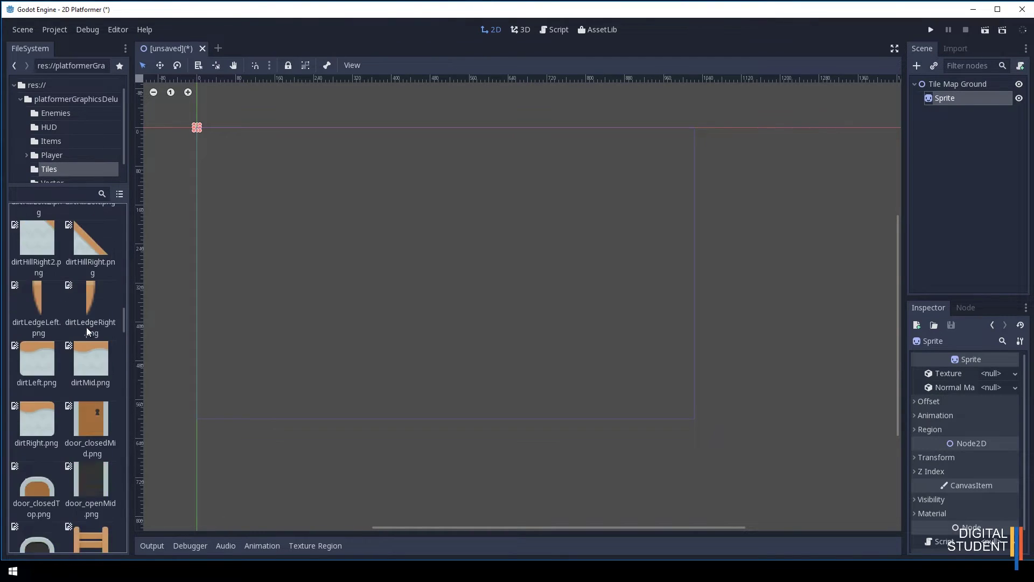
scroll(88, 329, "down", 10)
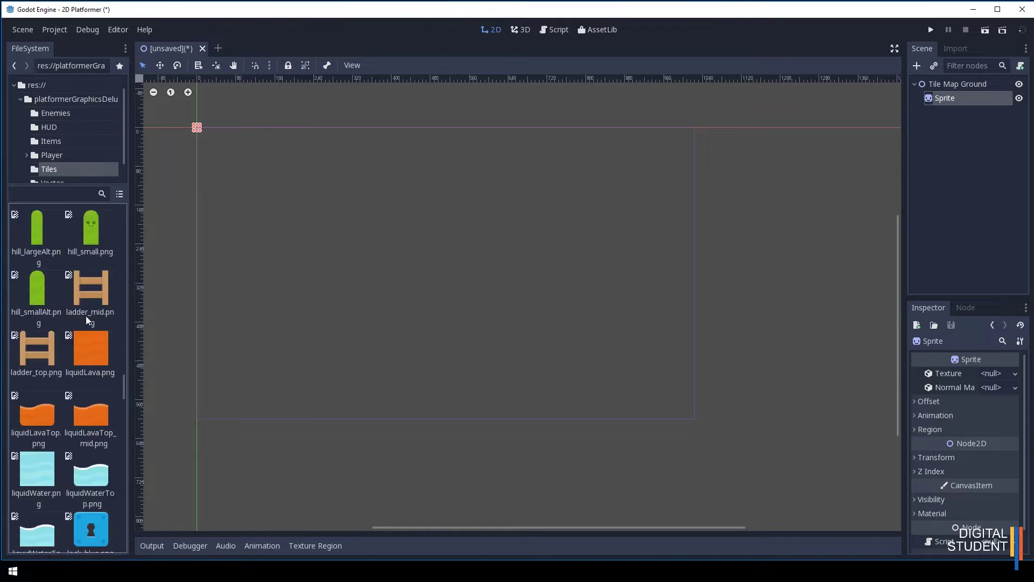
scroll(87, 317, "down", 10)
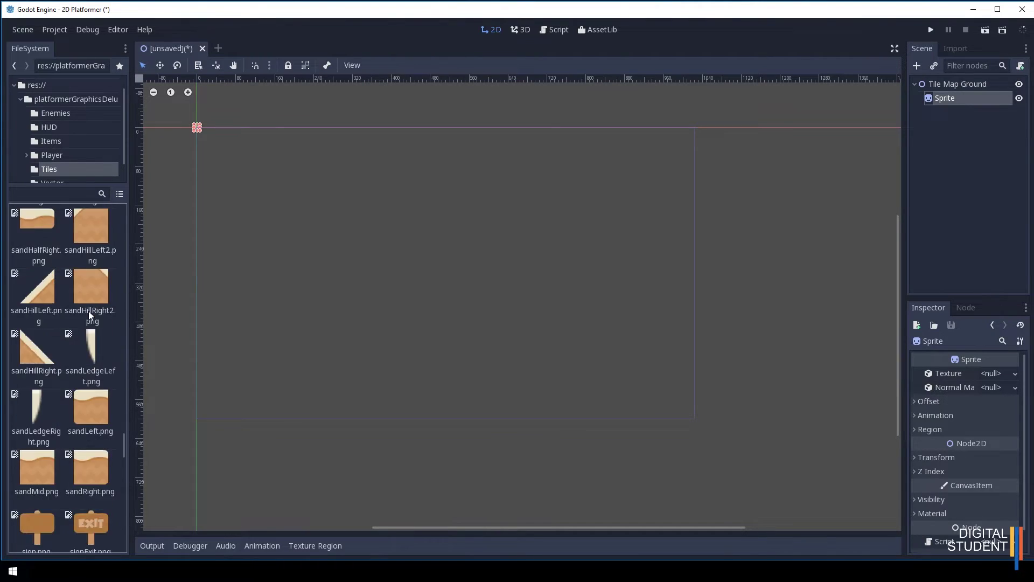
scroll(89, 317, "down", 10)
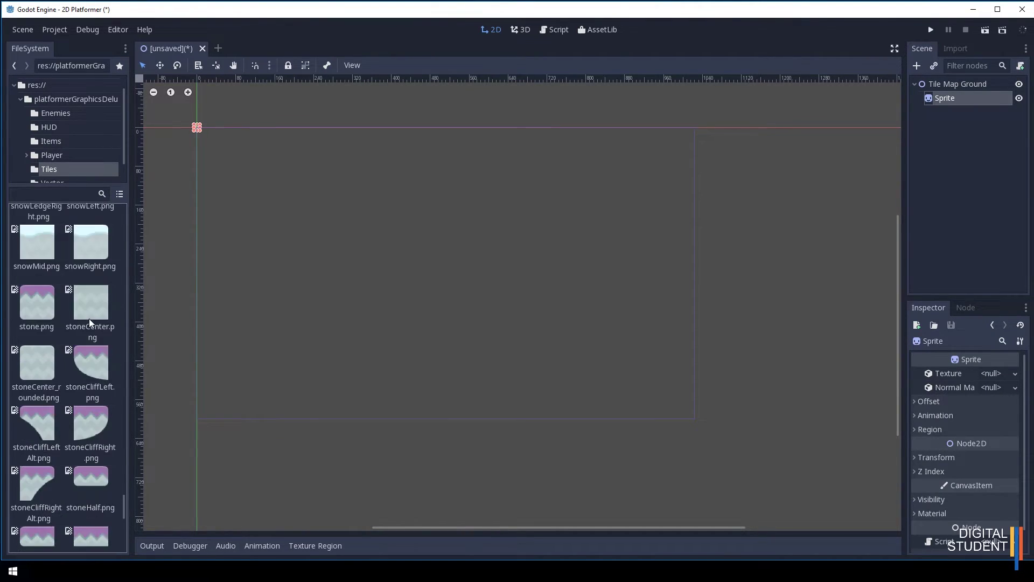
scroll(89, 321, "down", 10)
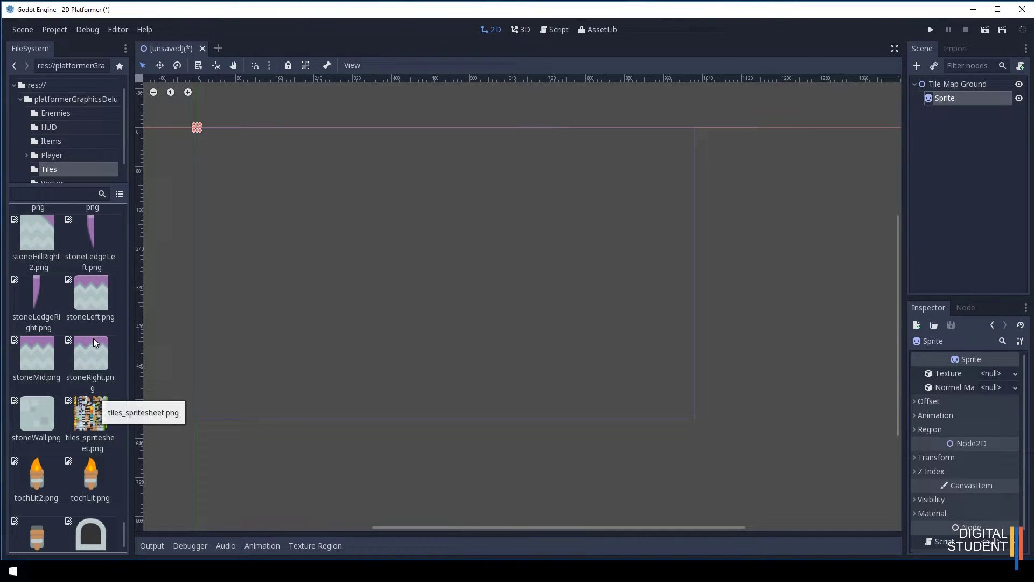
scroll(94, 340, "up", 5)
scroll(93, 338, "up", 12)
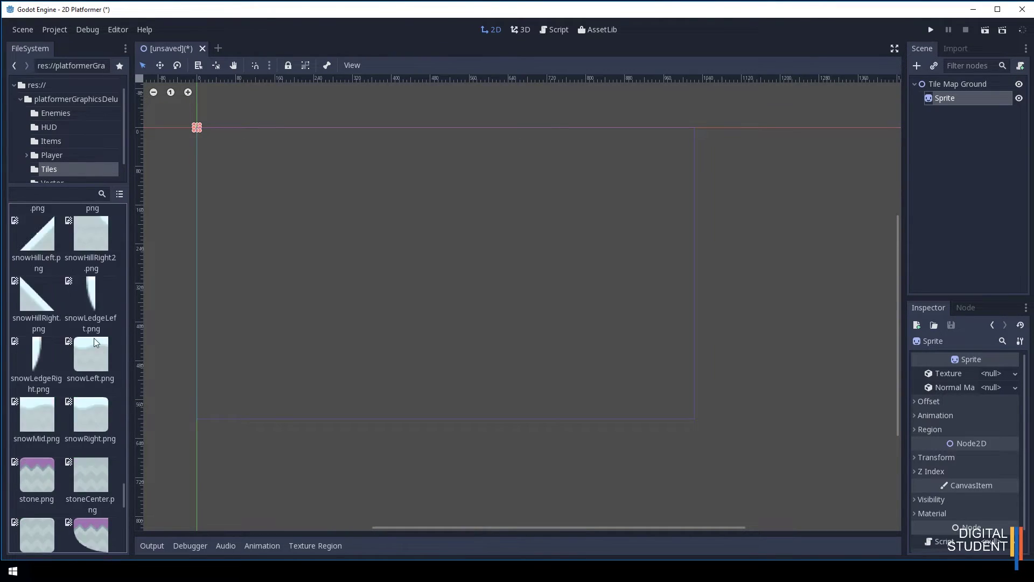
scroll(96, 337, "up", 10)
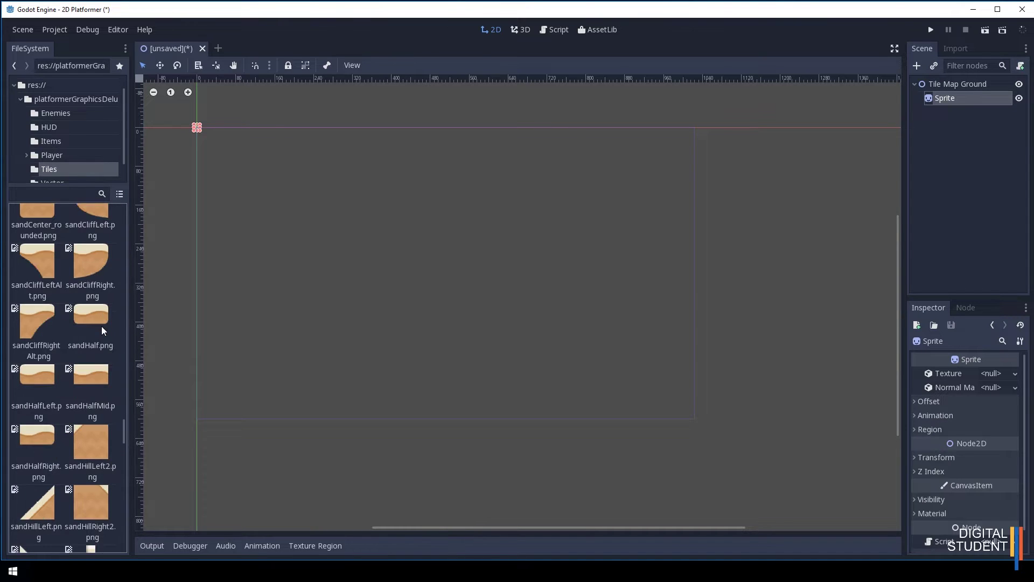
scroll(102, 330, "up", 10)
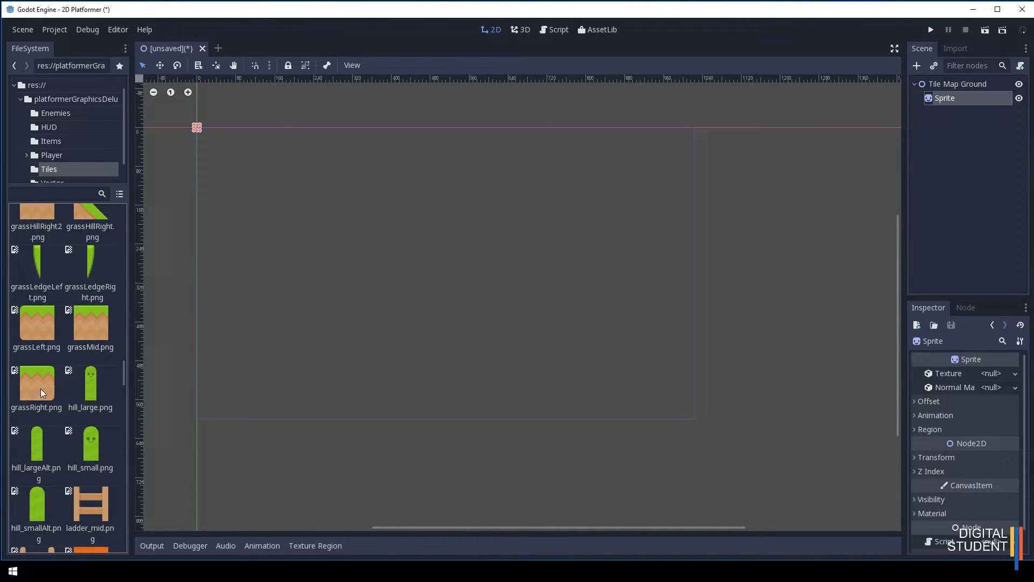
Step: Set the Sprite's texture to grassLeft.png and rename the node 'Grass Left'
left_click_drag(37, 325, 992, 375)
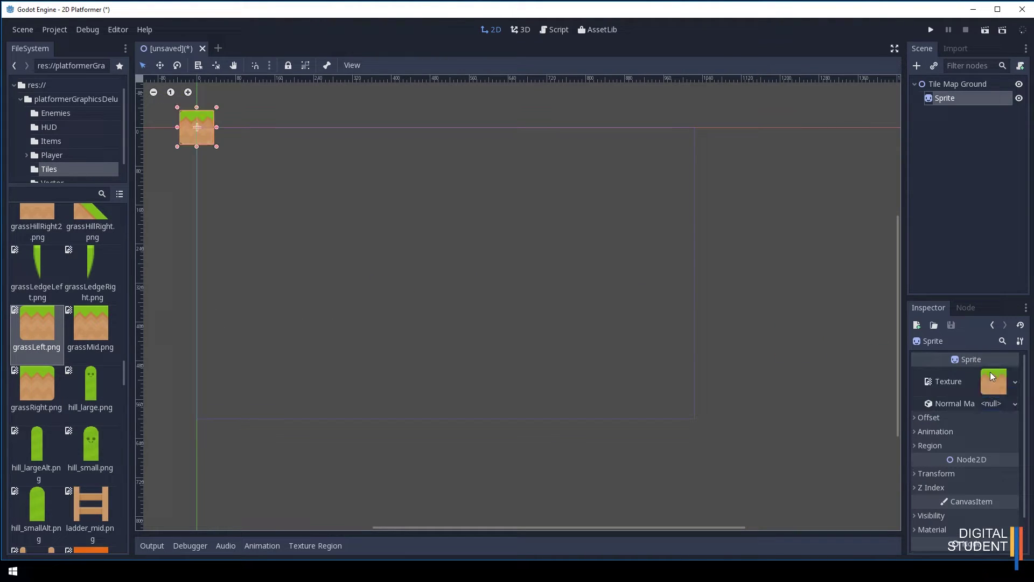
double_click(948, 99)
type("Grass Left")
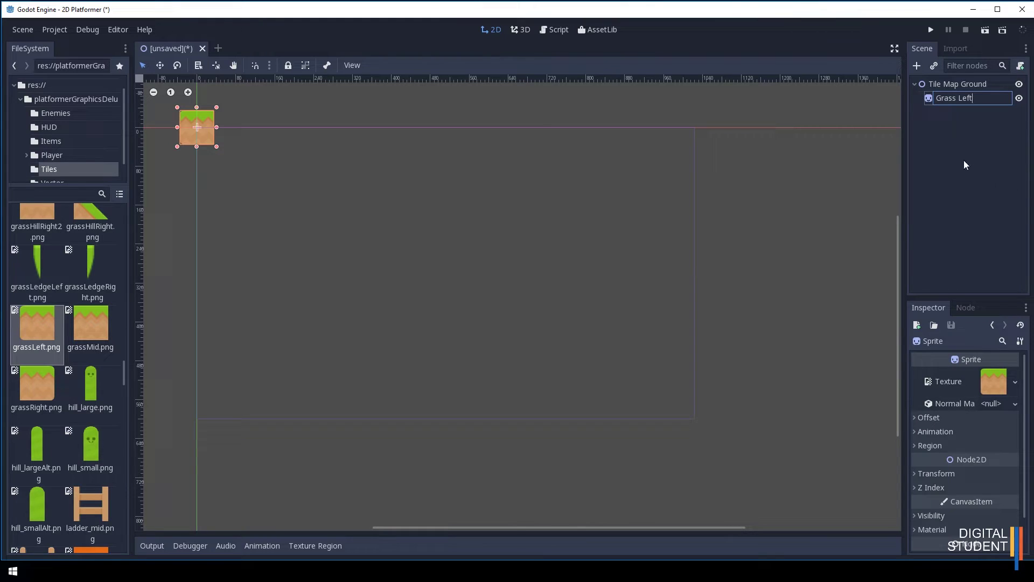
key("Return")
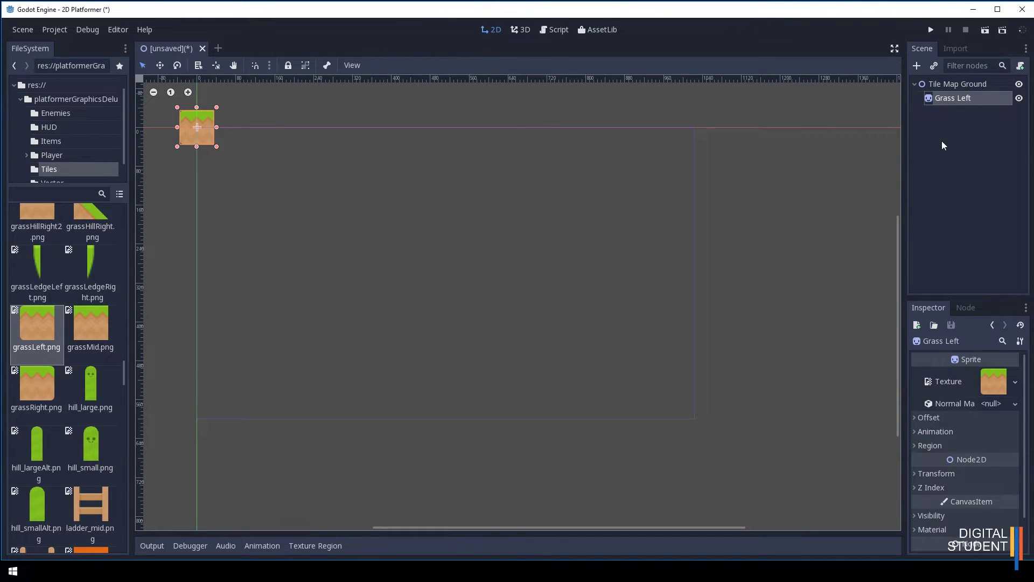
double_click(949, 98)
key("Return")
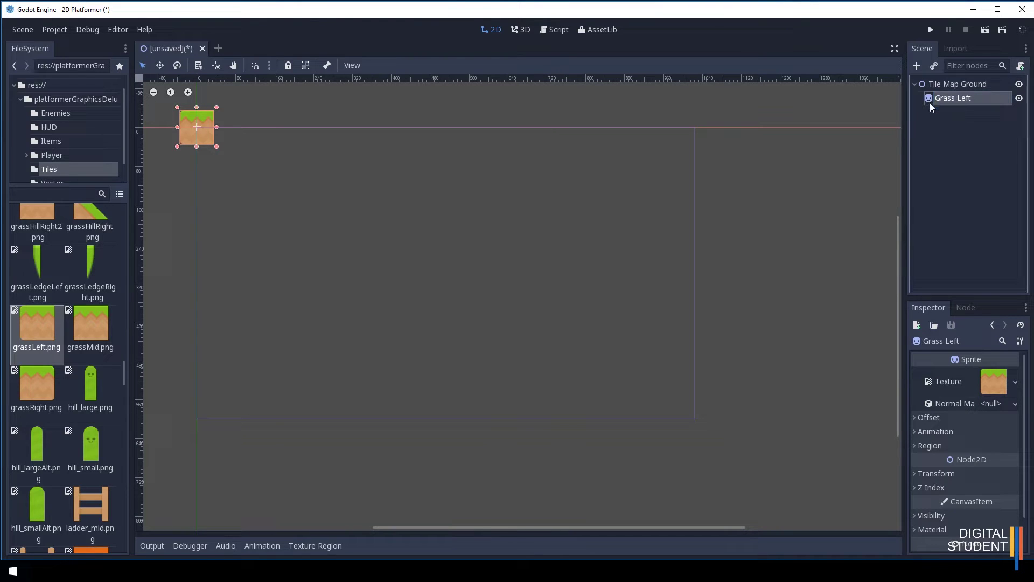
Step: Add a StaticBody2D child under Grass Left by searching 'stat'
left_click(917, 66)
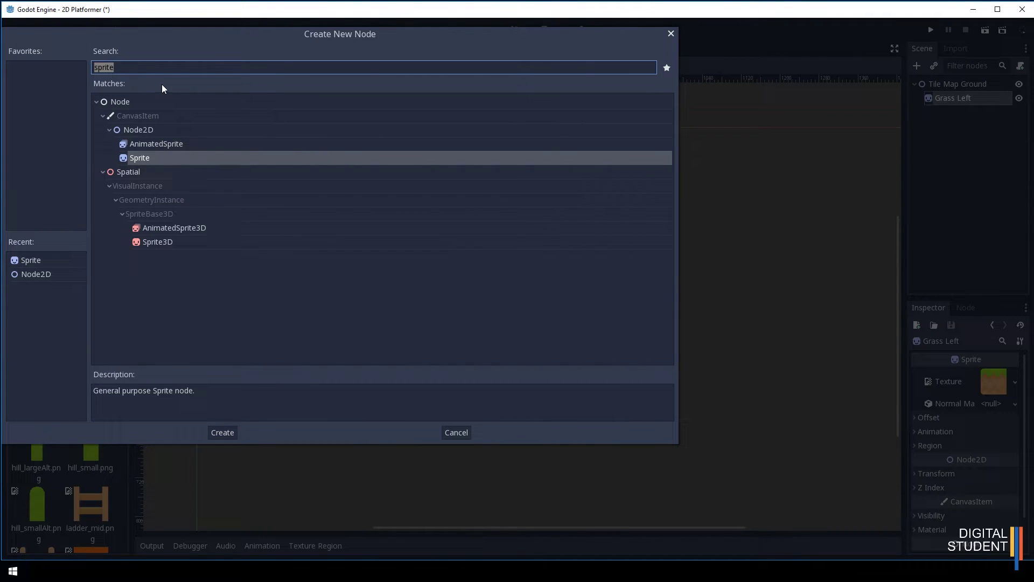
type("stat")
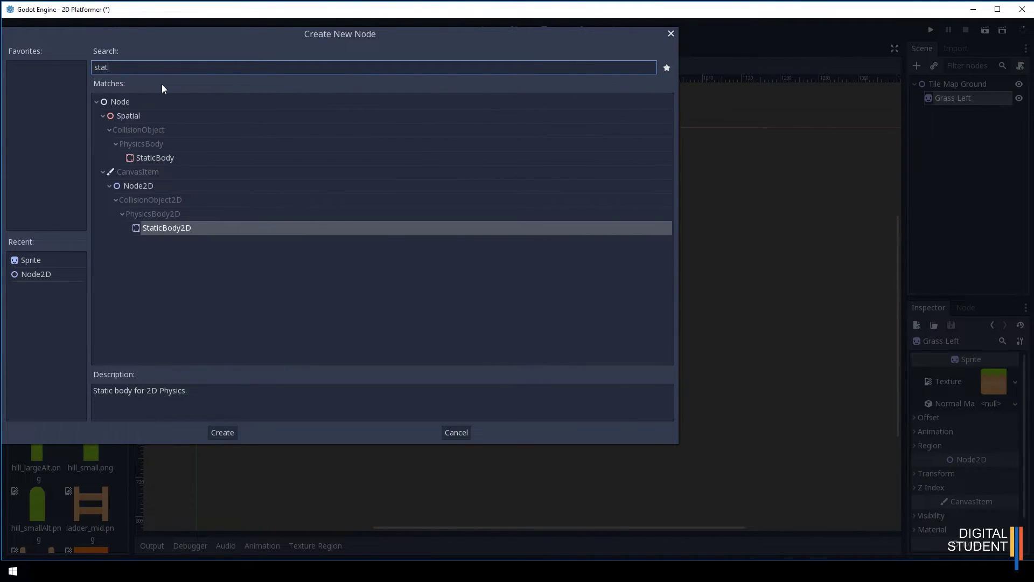
double_click(157, 228)
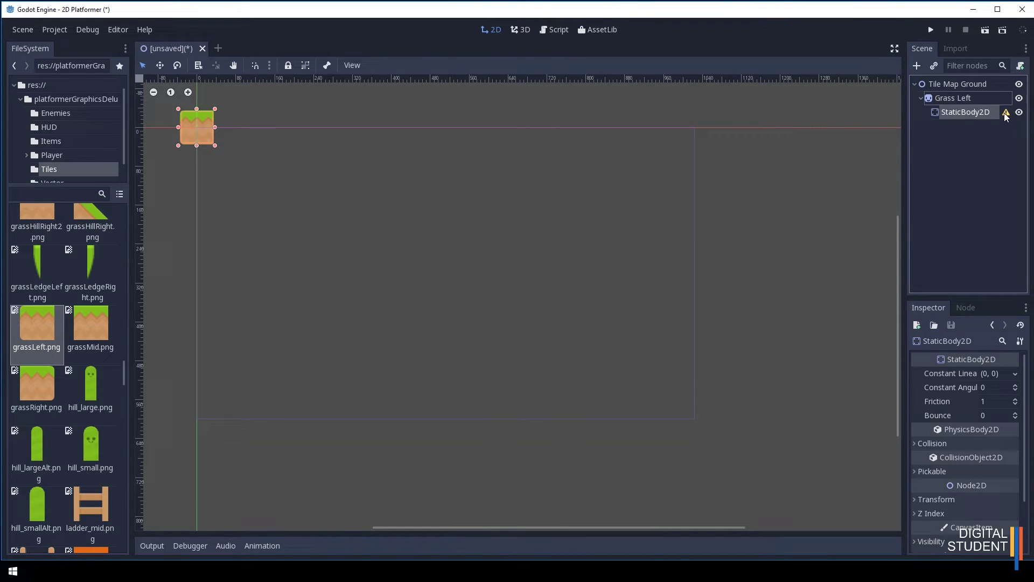
Step: Add a CollisionShape2D under the StaticBody2D by searching 'collis'
mouse_move(1005, 114)
left_click(958, 111)
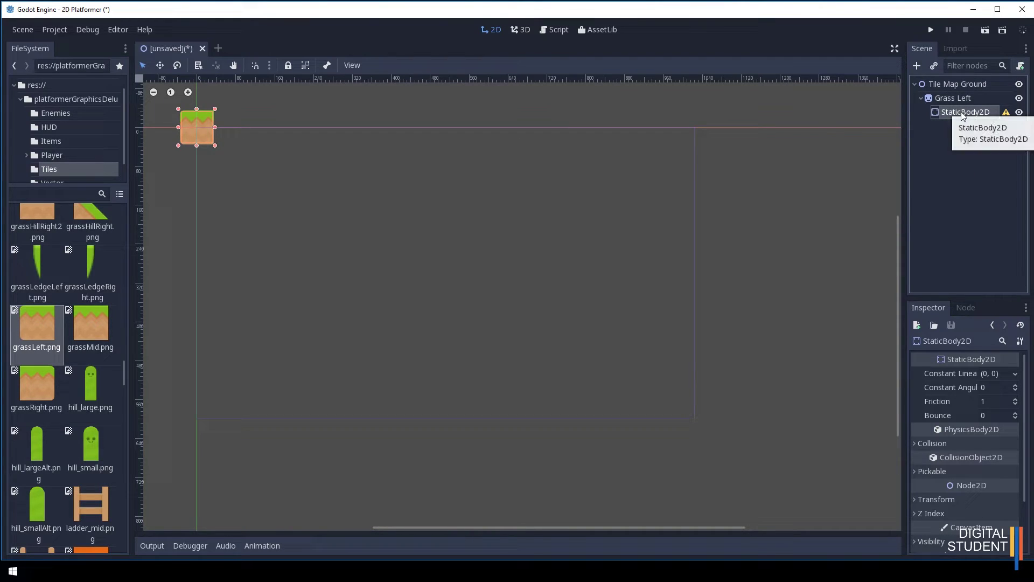
left_click(917, 66)
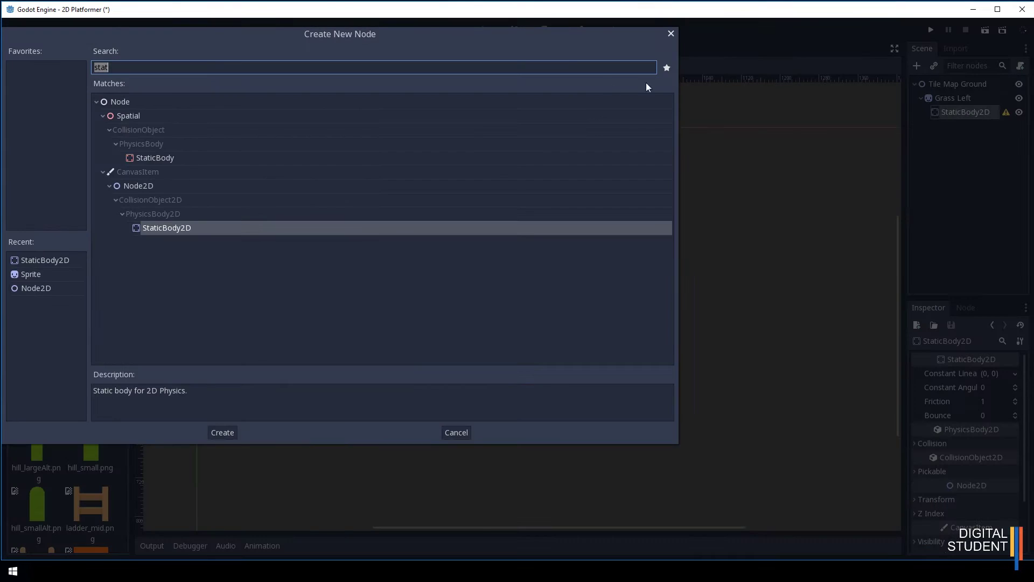
type("col")
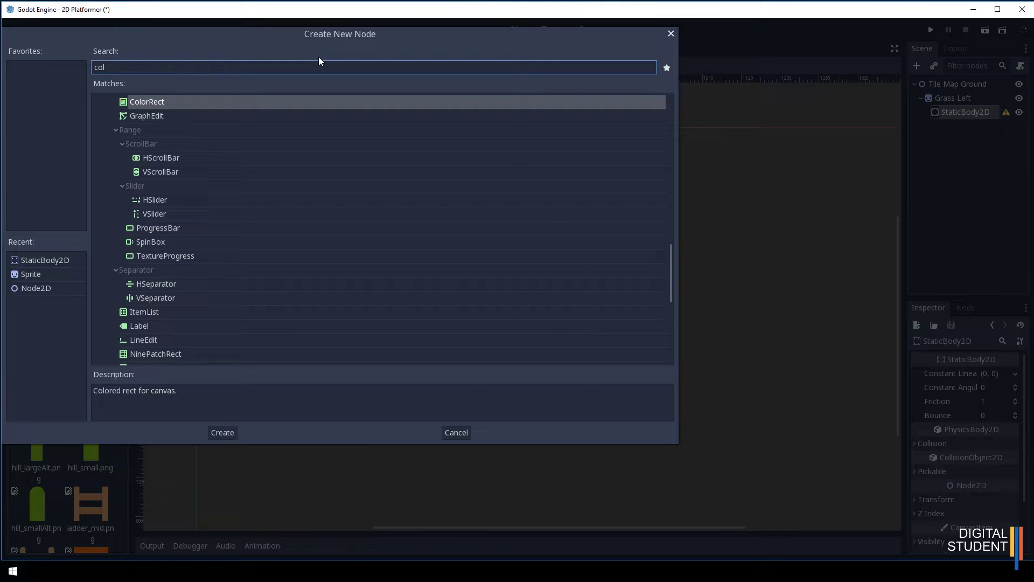
type("lis")
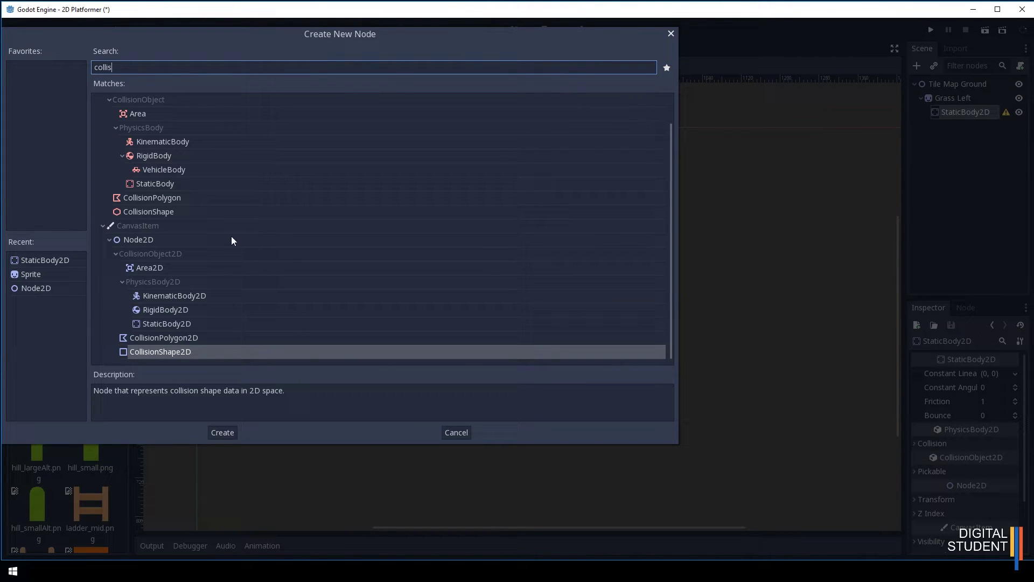
double_click(146, 348)
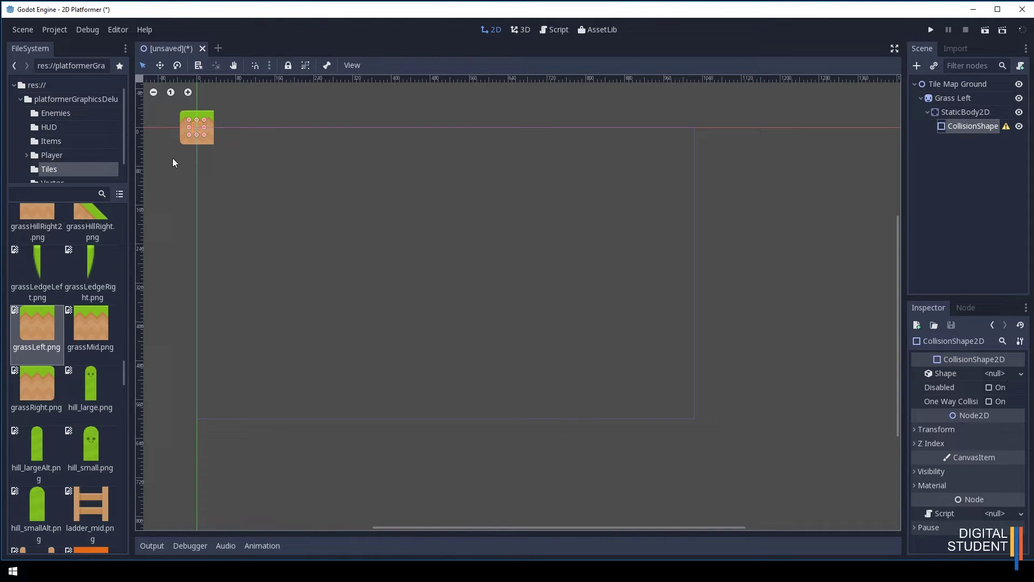
Step: Centre the grass tile in view and set the collision Shape to New RectangleShape2D
scroll(255, 169, "up", 10)
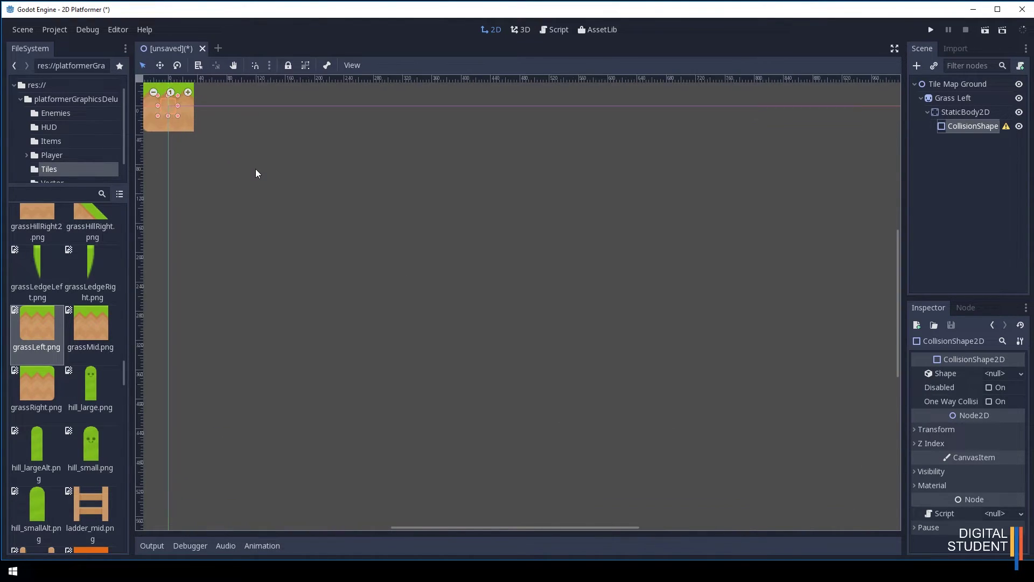
middle_click_drag(166, 125, 308, 251)
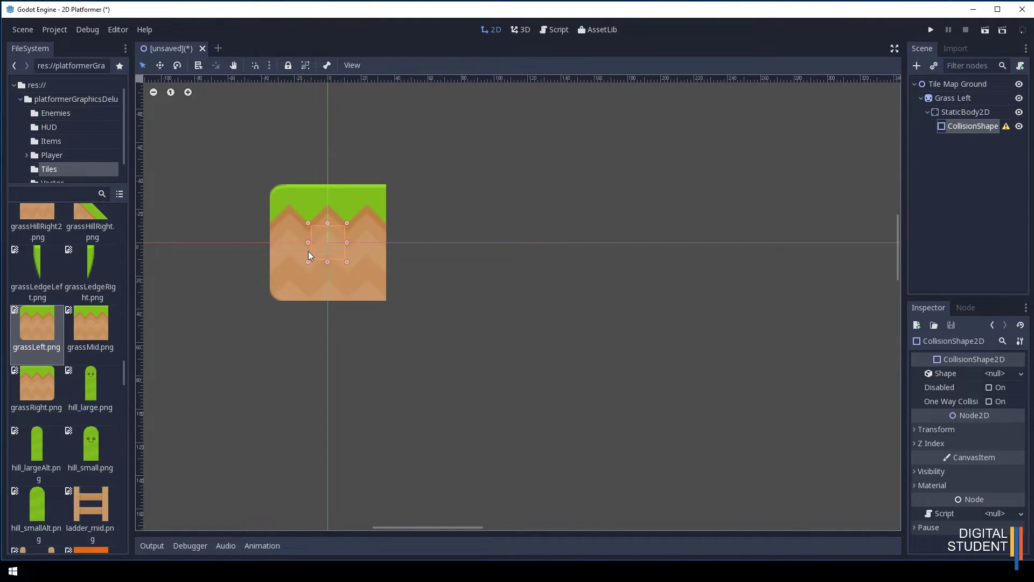
left_click(999, 373)
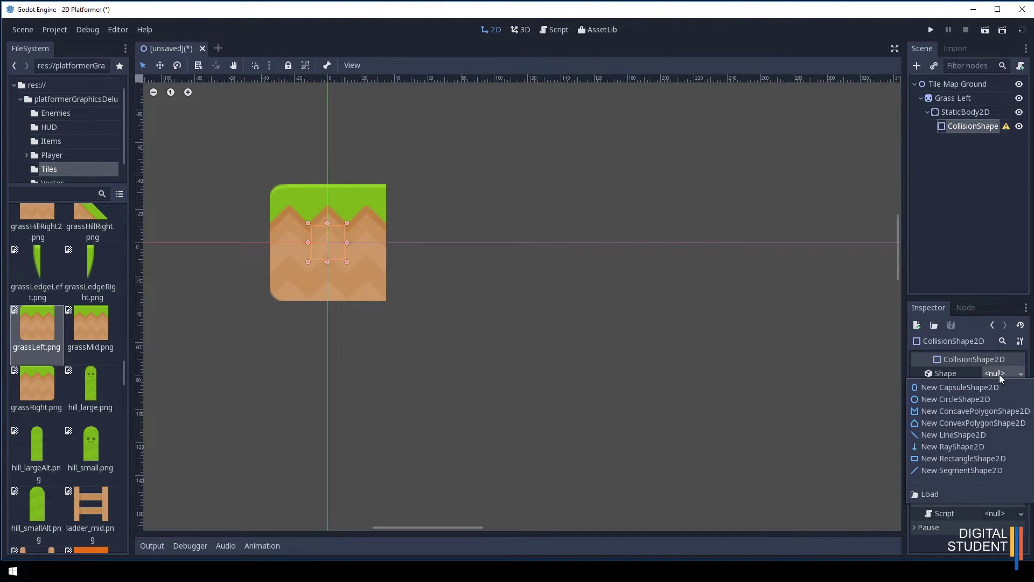
left_click(932, 459)
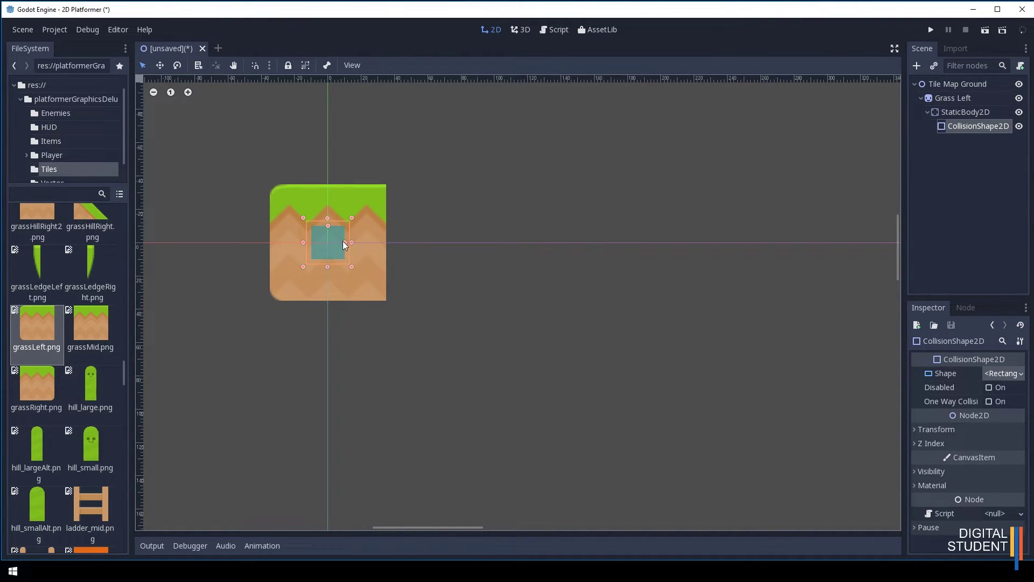
Step: Stretch the collision rectangle to the Grass Left tile's full width and height
left_click_drag(345, 240, 388, 248)
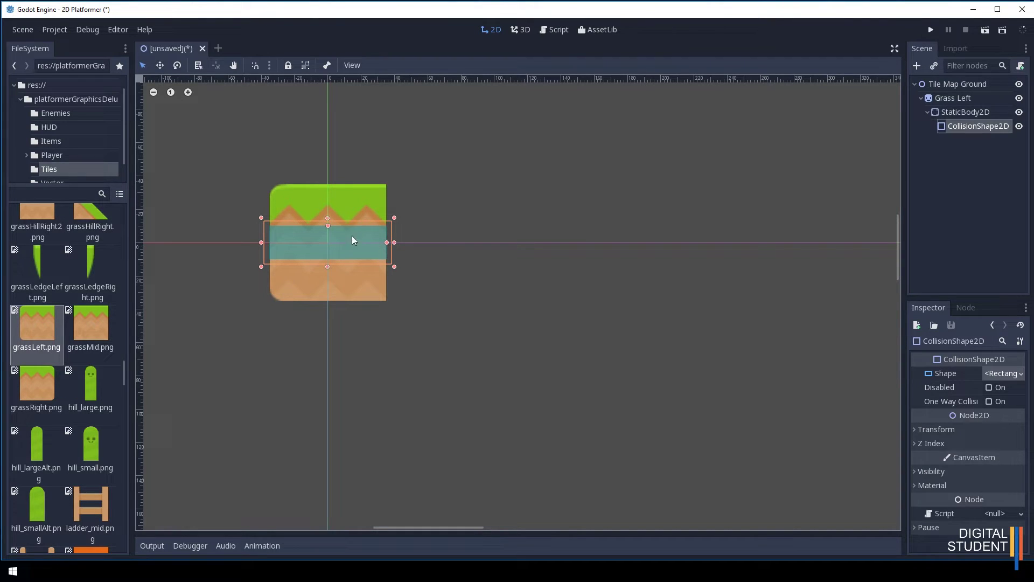
left_click_drag(328, 225, 341, 185)
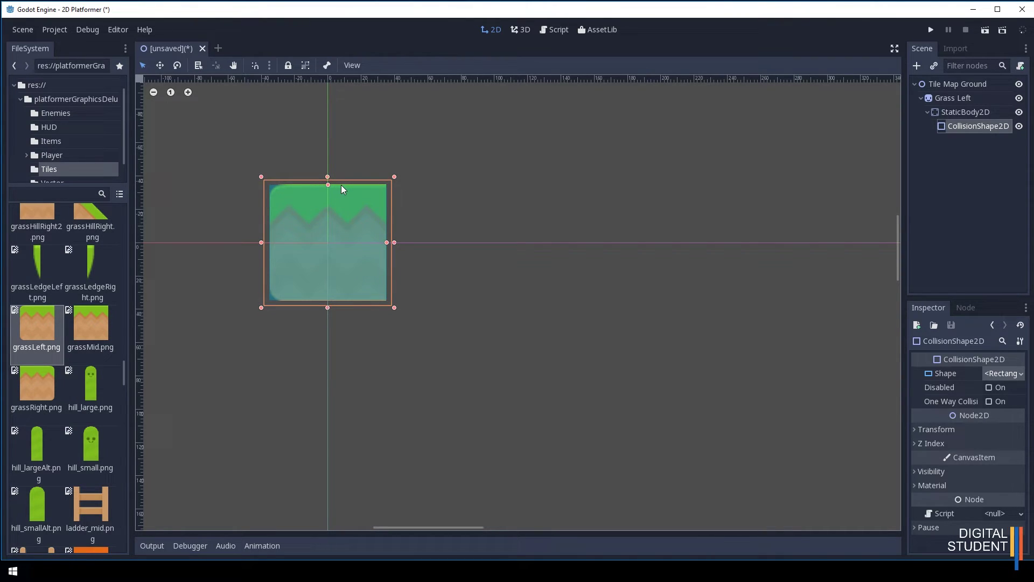
scroll(341, 185, "up", 5)
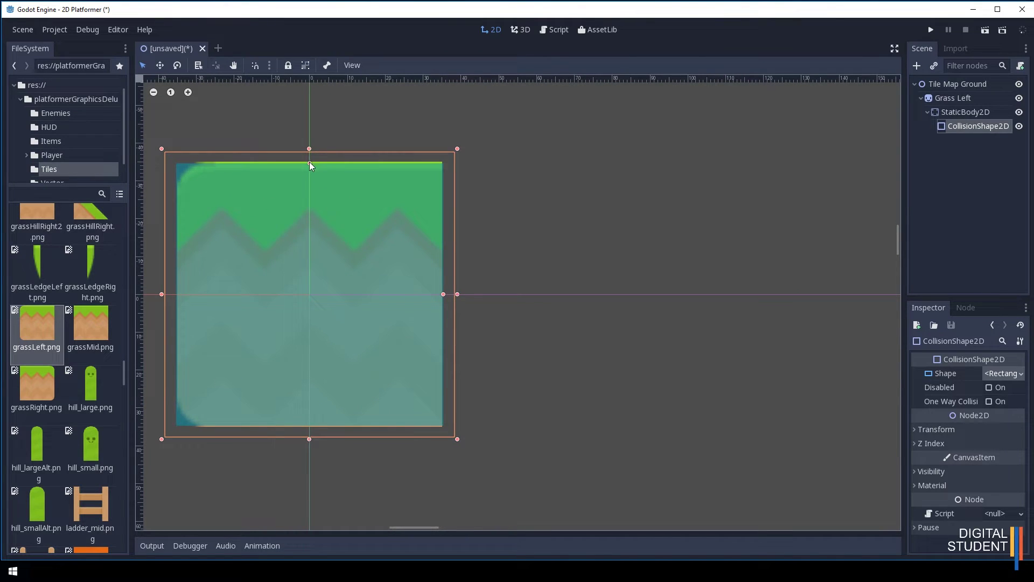
left_click_drag(310, 164, 309, 160)
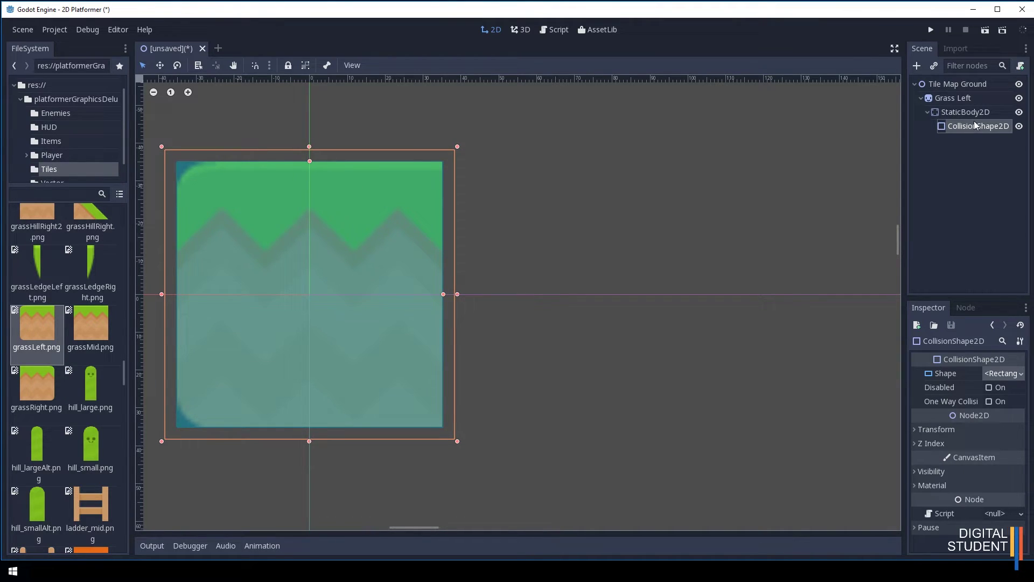
left_click(974, 98)
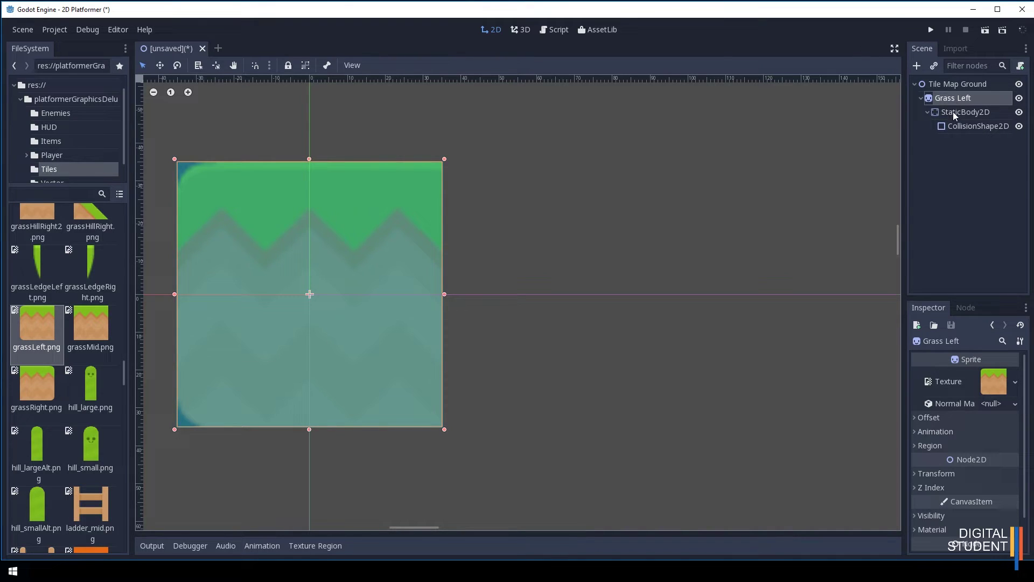
Step: Group Grass Left's children so they select as one, and collapse it in the tree
left_click(306, 65)
left_click(922, 98)
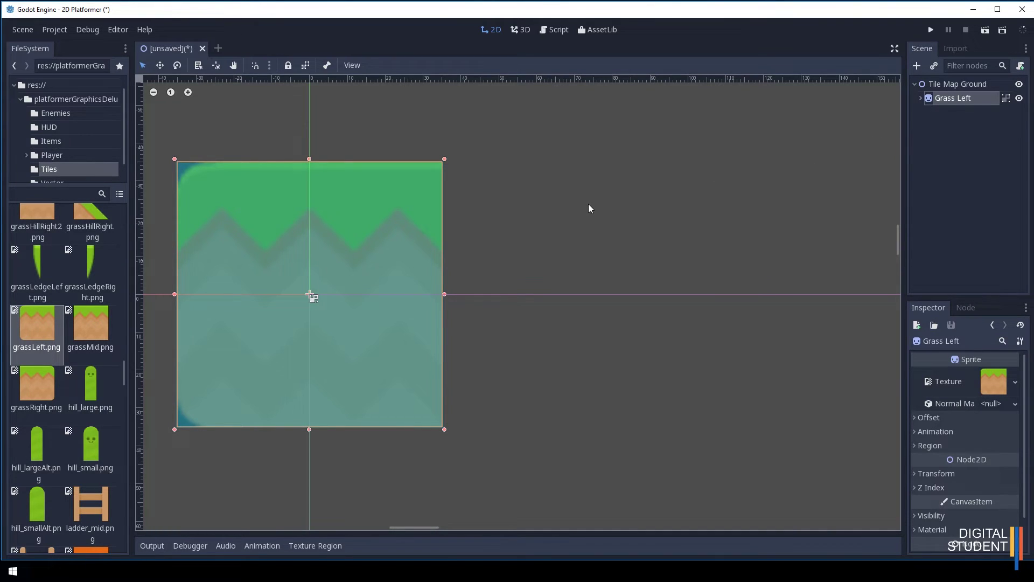
scroll(501, 297, "up", 2)
scroll(501, 294, "down", 5)
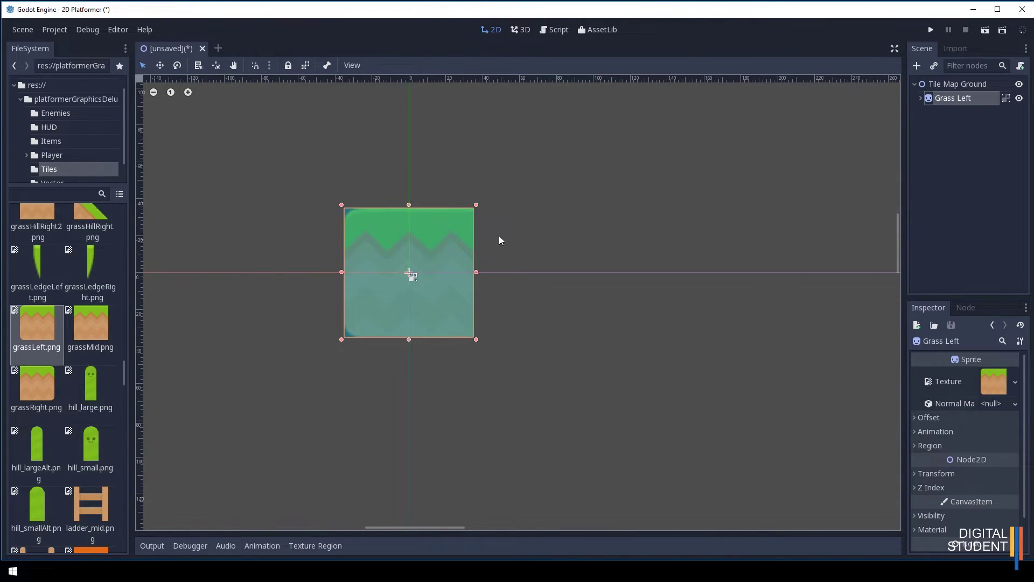
double_click(932, 98)
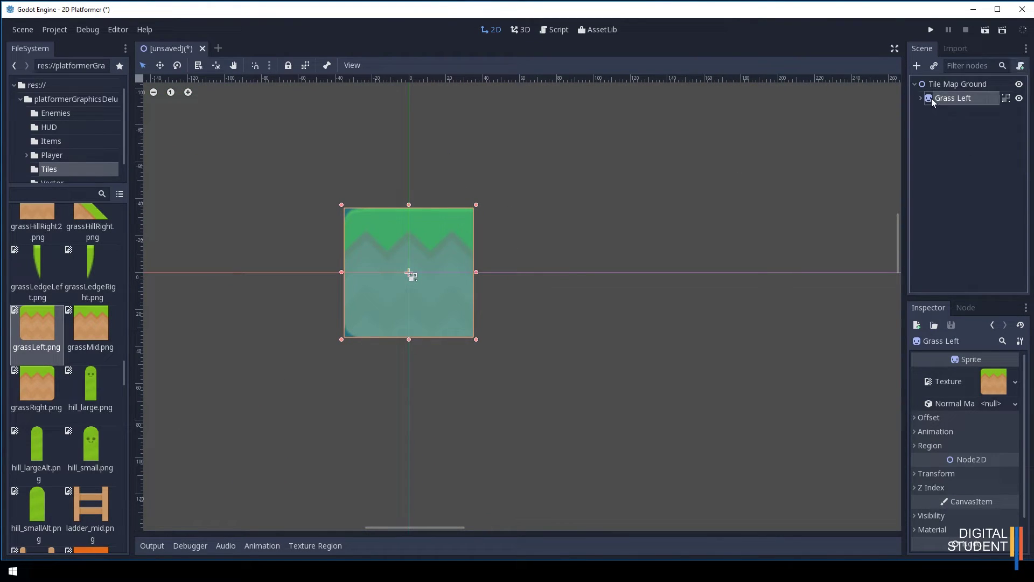
Step: Duplicate Grass Left with Ctrl+D and rename the copy 'Grass Middle'
right_click(932, 97)
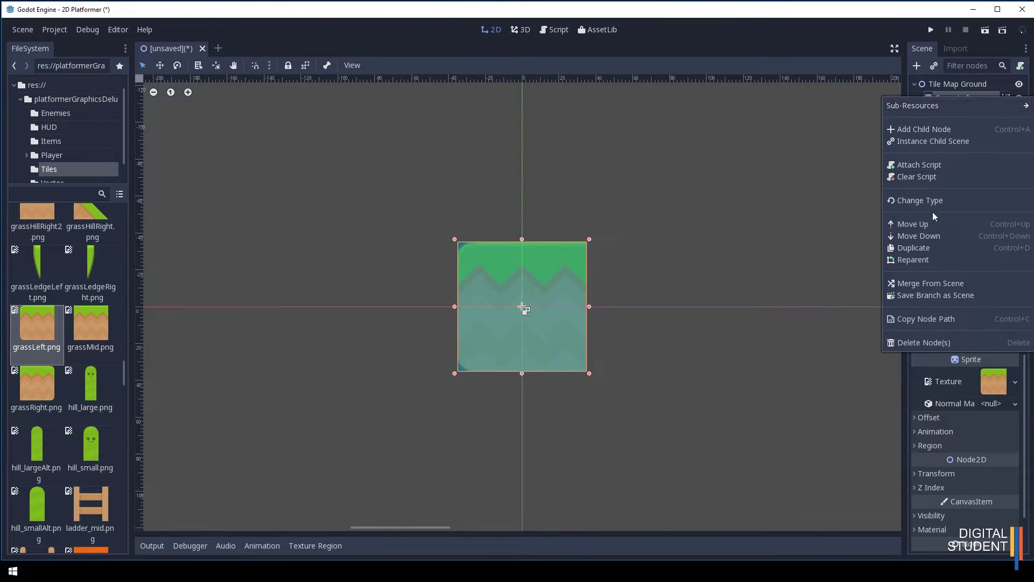
left_click(919, 248)
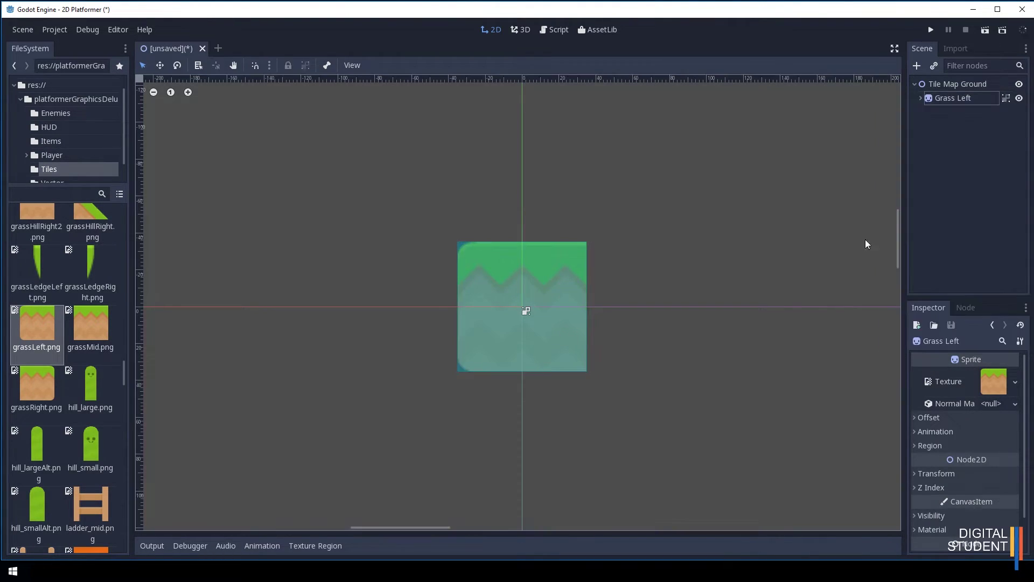
left_click(932, 100)
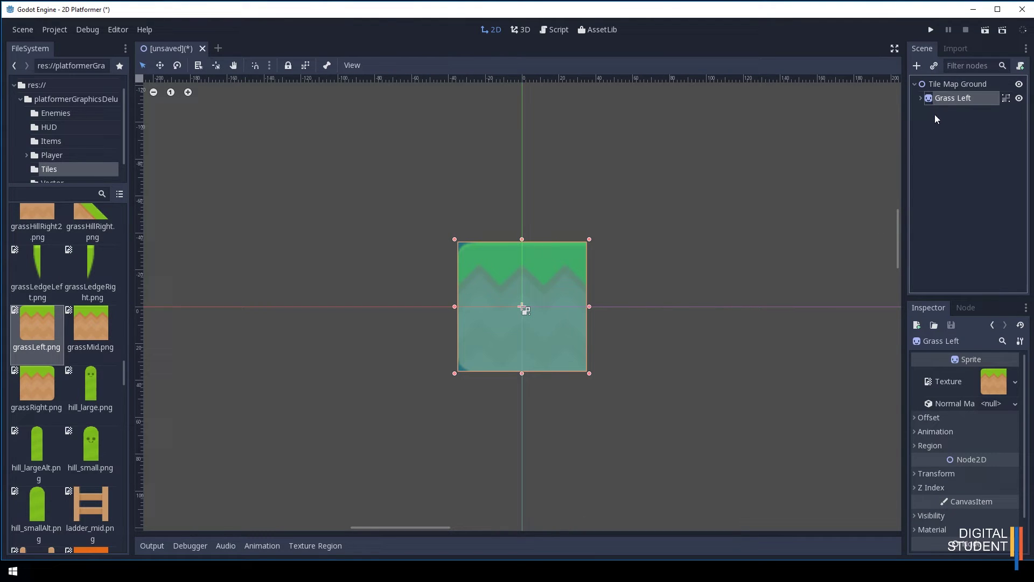
key("ctrl+d")
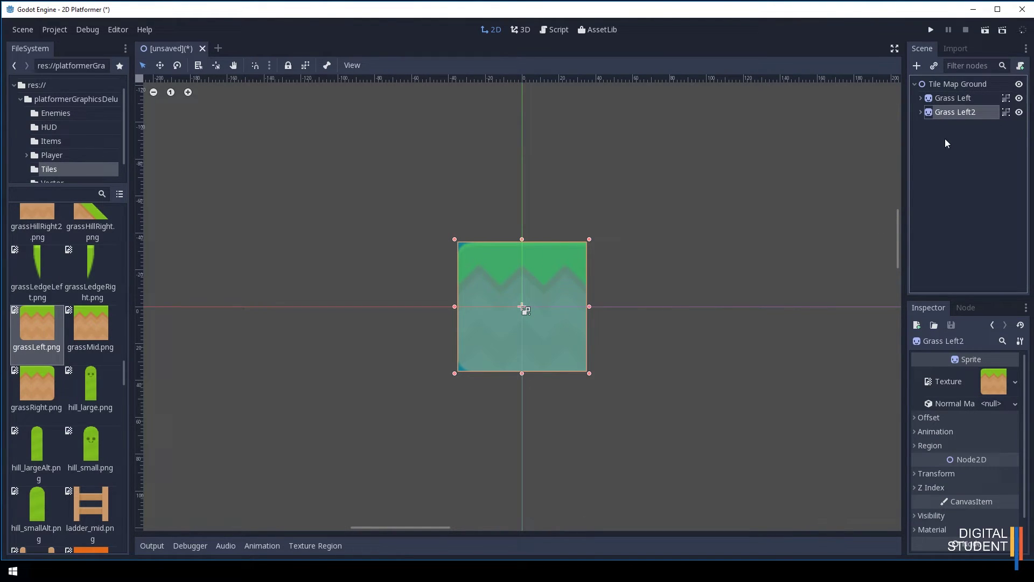
double_click(977, 112)
left_click(976, 112)
key("shift+Left")
key("BackSpace")
key("BackSpace")
key("BackSpace")
key("BackSpace")
key("BackSpace")
type("Middle")
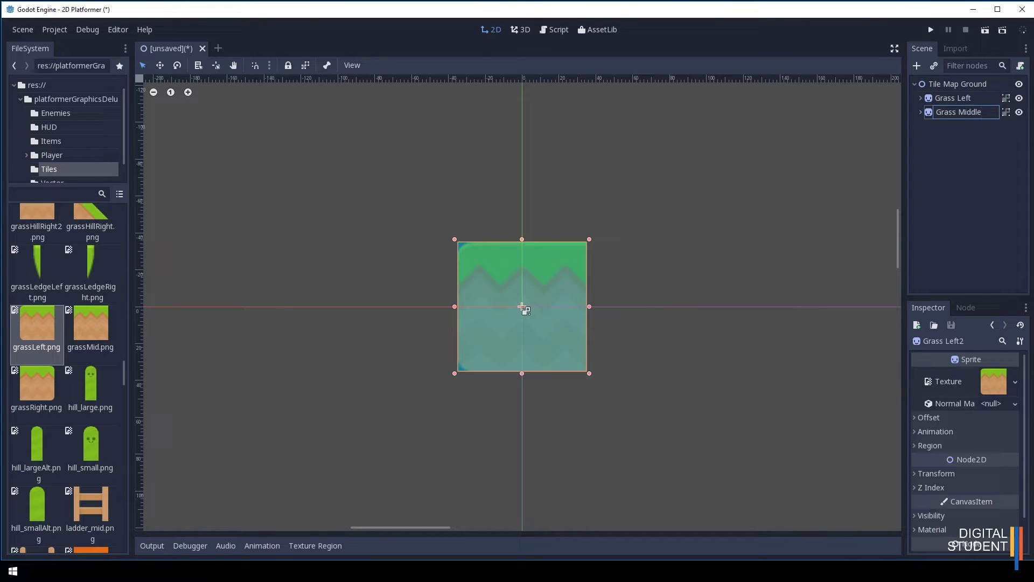
key("Return")
Step: Give Grass Middle the grassMid.png texture and place it right beside Grass Left
left_click_drag(88, 322, 994, 382)
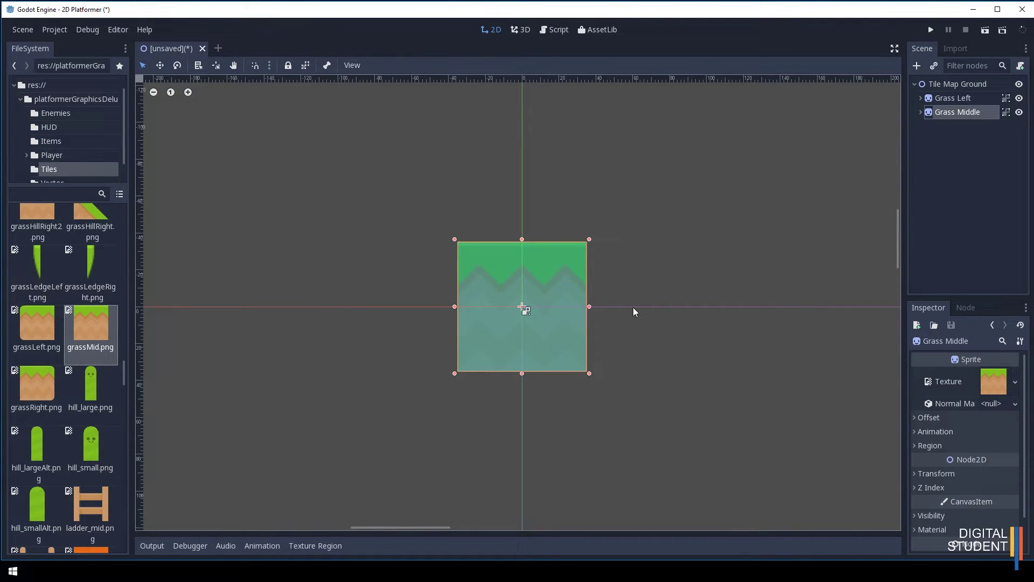
scroll(621, 317, "down", 5)
middle_click_drag(621, 317, 425, 329)
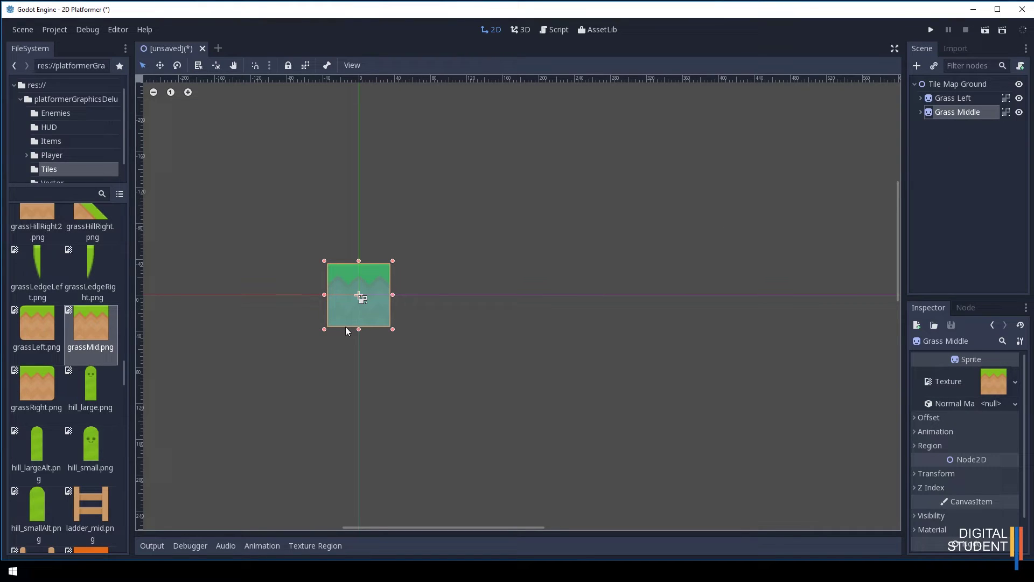
left_click_drag(380, 312, 431, 300)
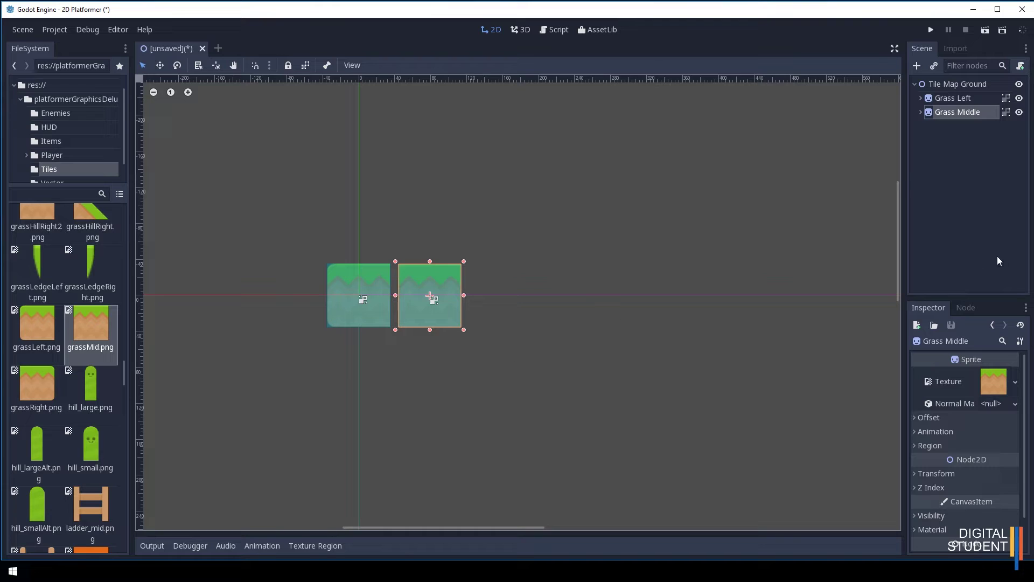
left_click(968, 146)
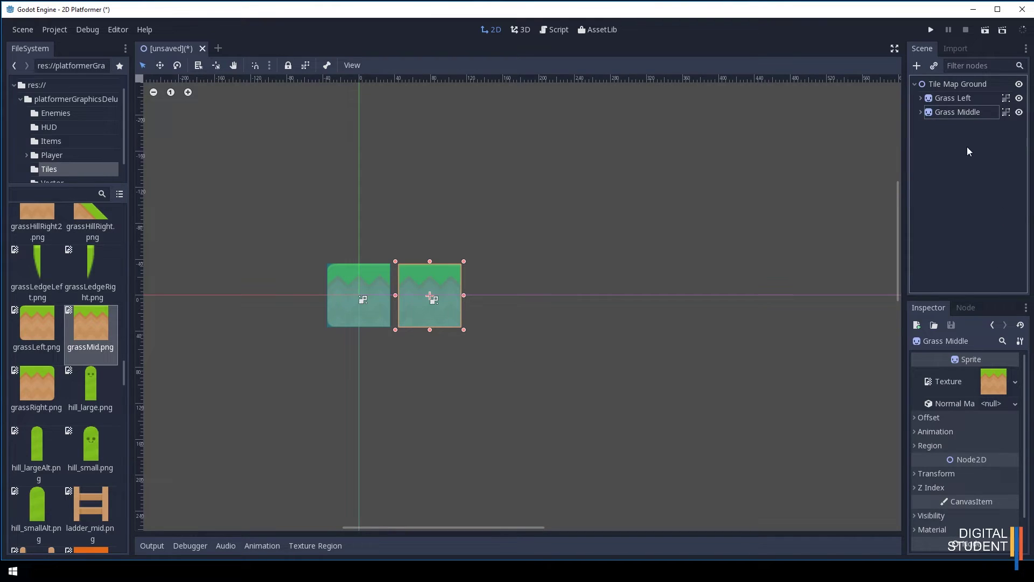
Step: Duplicate Grass Middle and rename the copy toward 'Grass Right'
double_click(929, 111)
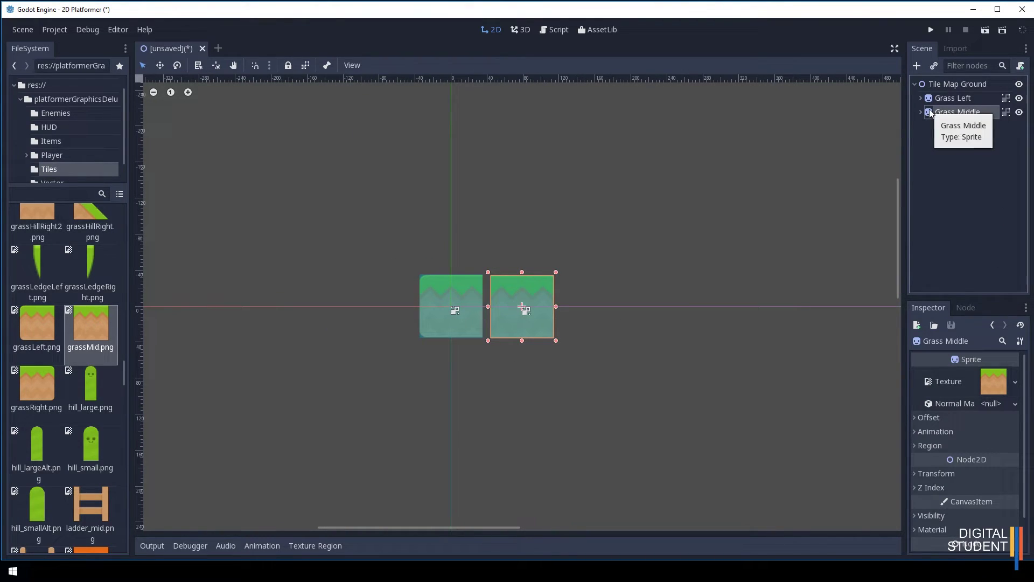
key("ctrl+d")
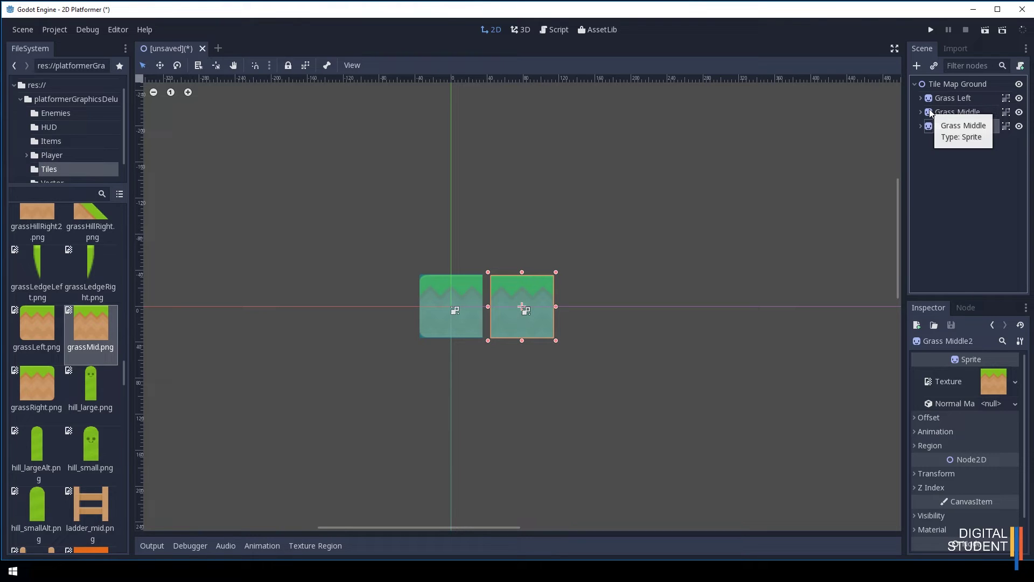
double_click(977, 127)
left_click(987, 126)
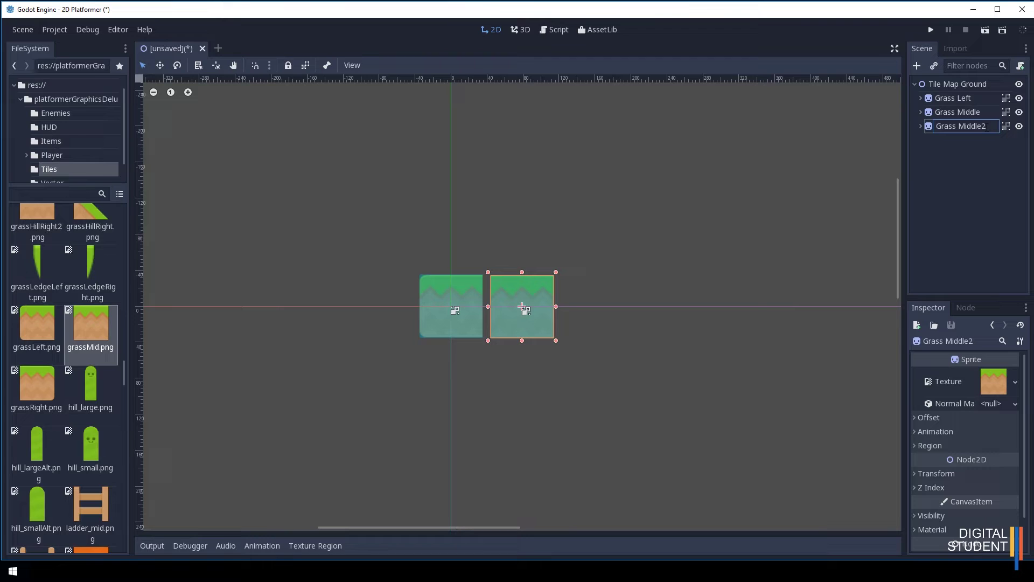
key("BackSpace")
key("BackSpace")
key("BackSpace")
key("BackSpace")
key("BackSpace")
key("BackSpace")
key("BackSpace")
type("Grass Right")
key("Return")
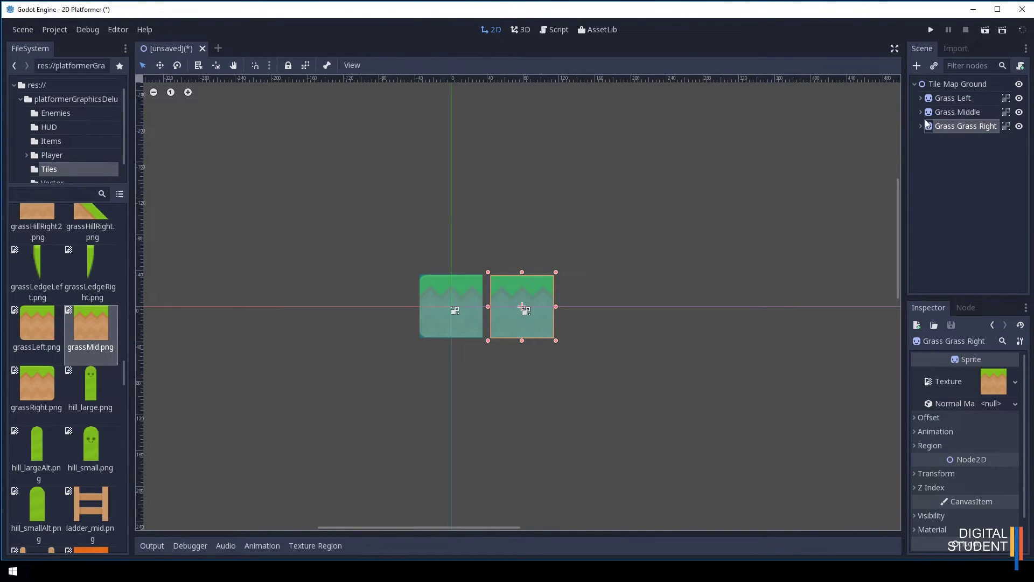
Step: Correct the copy's name to 'Grass Right' and drag in the grassRight.png tile
double_click(955, 126)
left_click(957, 125)
key("BackSpace")
key("BackSpace")
key("BackSpace")
key("BackSpace")
key("BackSpace")
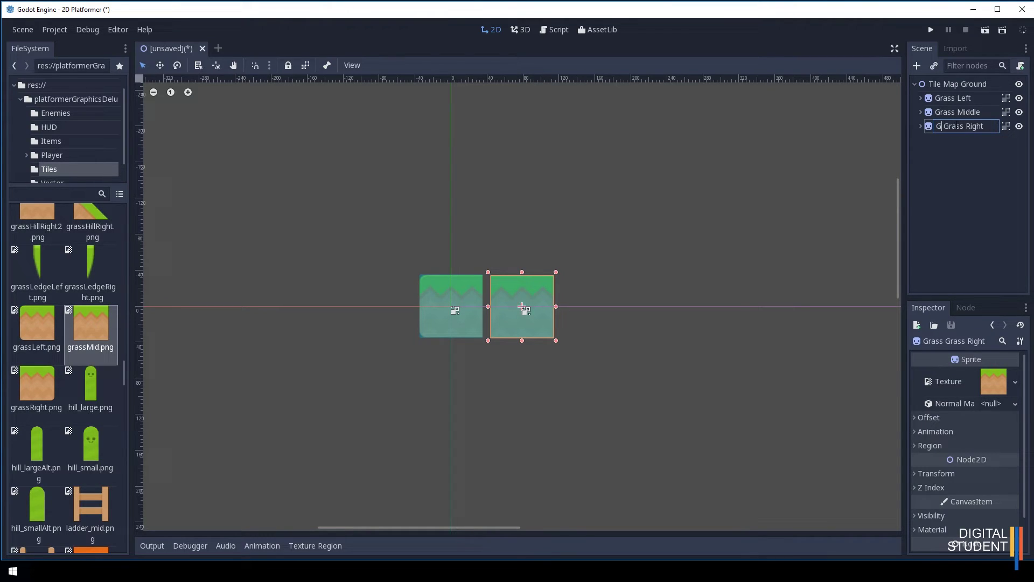
key("Delete")
key("Return")
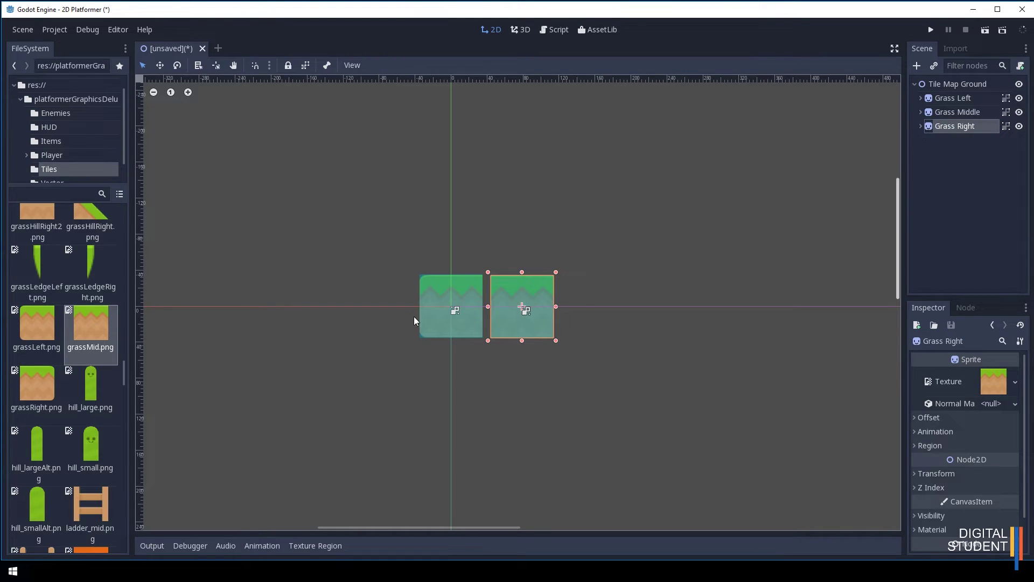
left_click_drag(43, 380, 995, 383)
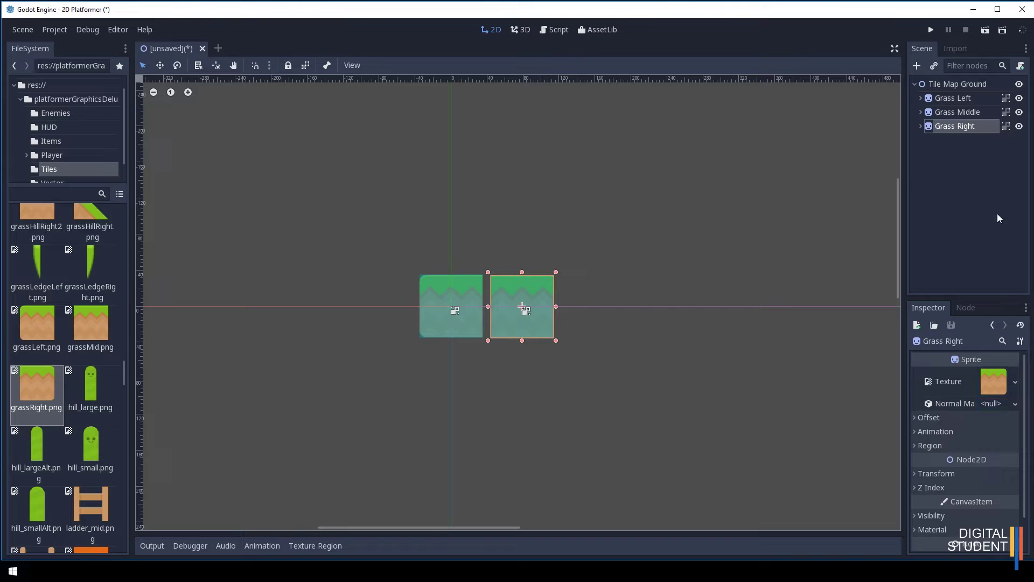
Step: Move the Grass Right tile alongside Grass Middle and scroll the view right
left_click_drag(507, 312, 571, 308)
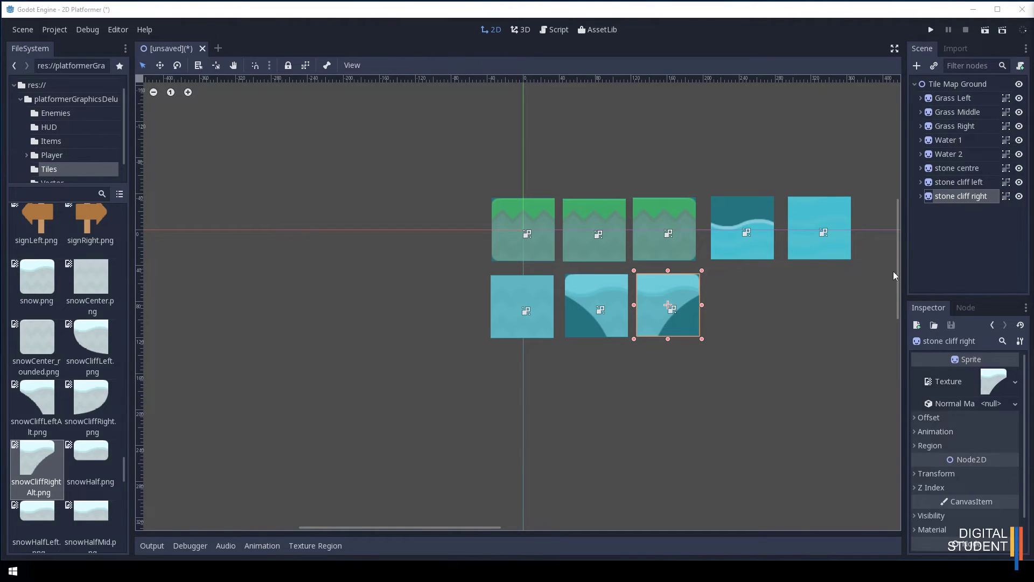
scroll(684, 337, "right", 5, "shift")
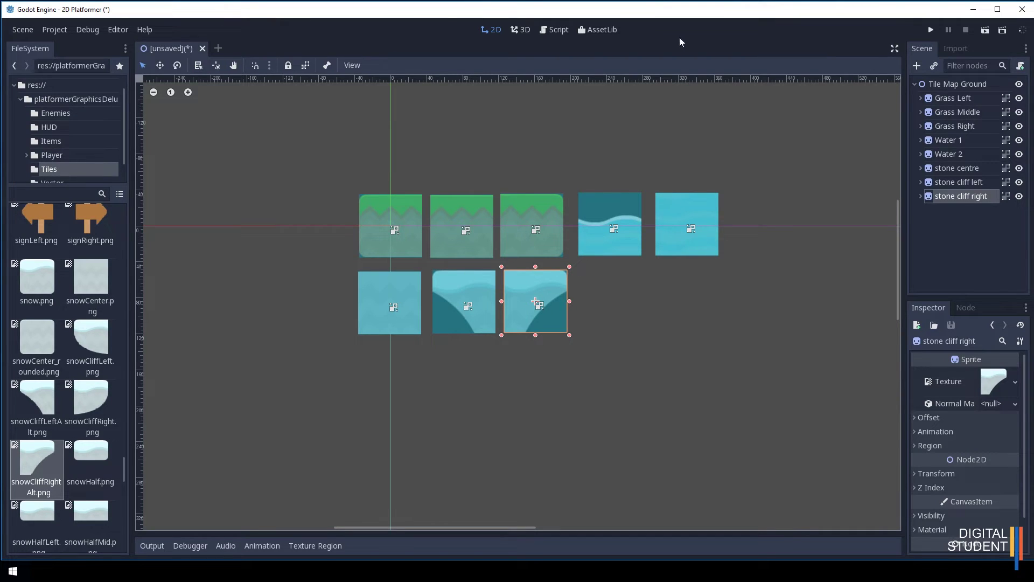
Step: With the Tile Map Ground root selected, save the scene as Tile Map Ground.tscn
left_click(948, 84)
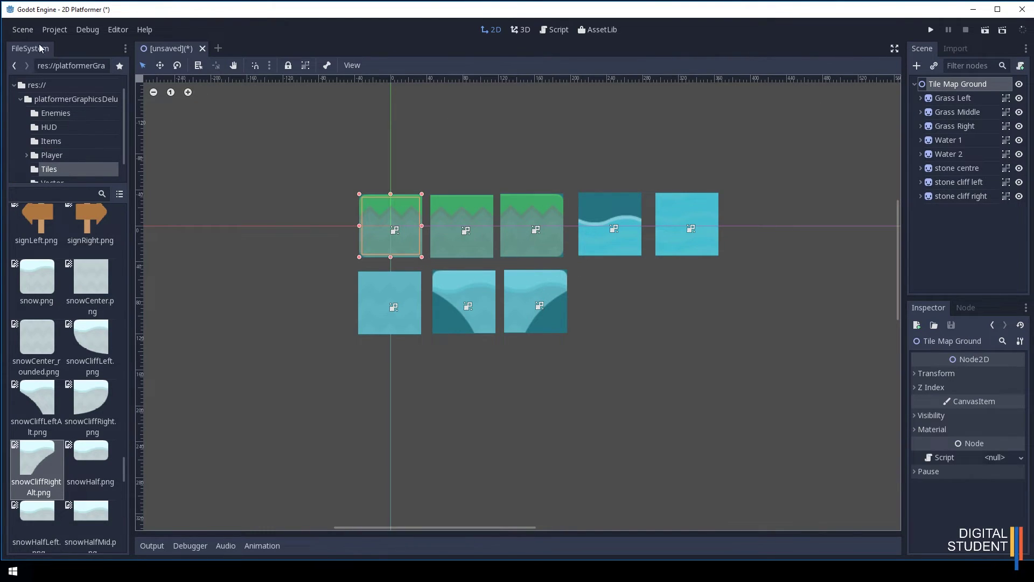
left_click(31, 28)
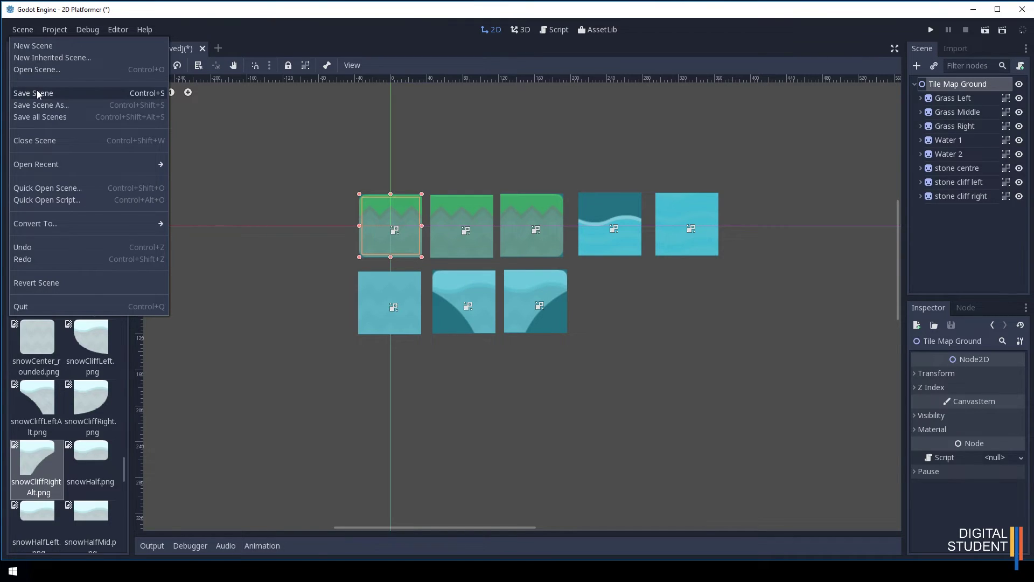
left_click(67, 105)
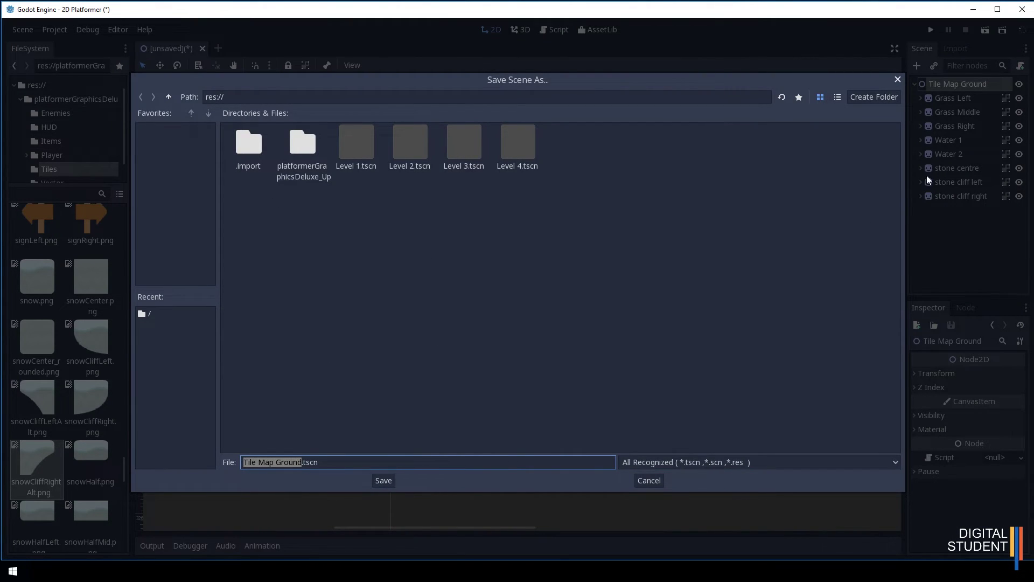
left_click(382, 480)
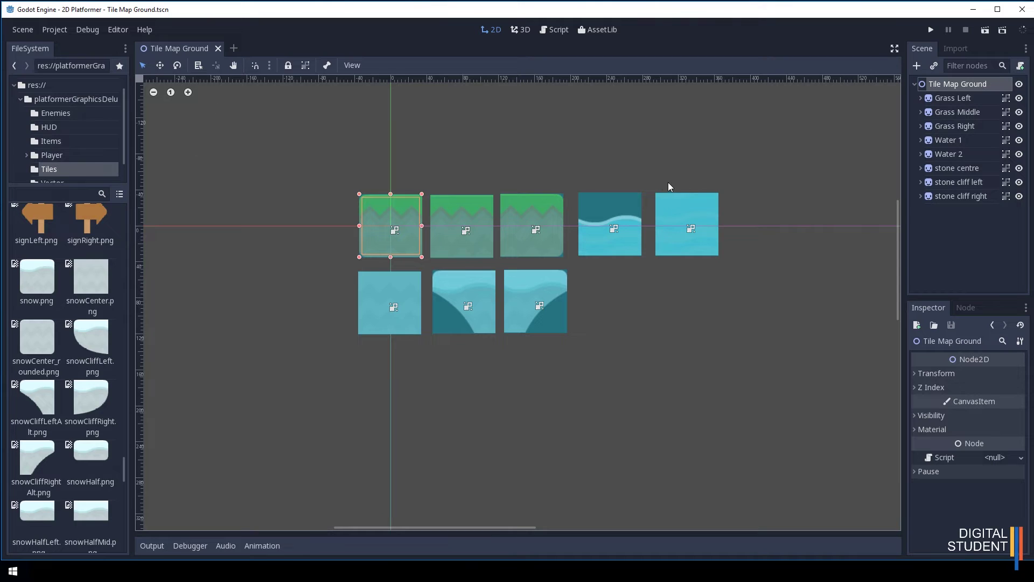
Step: Convert the scene to a TileSet saved as Tile Set Ground.tres, adding the missing extension
left_click(25, 29)
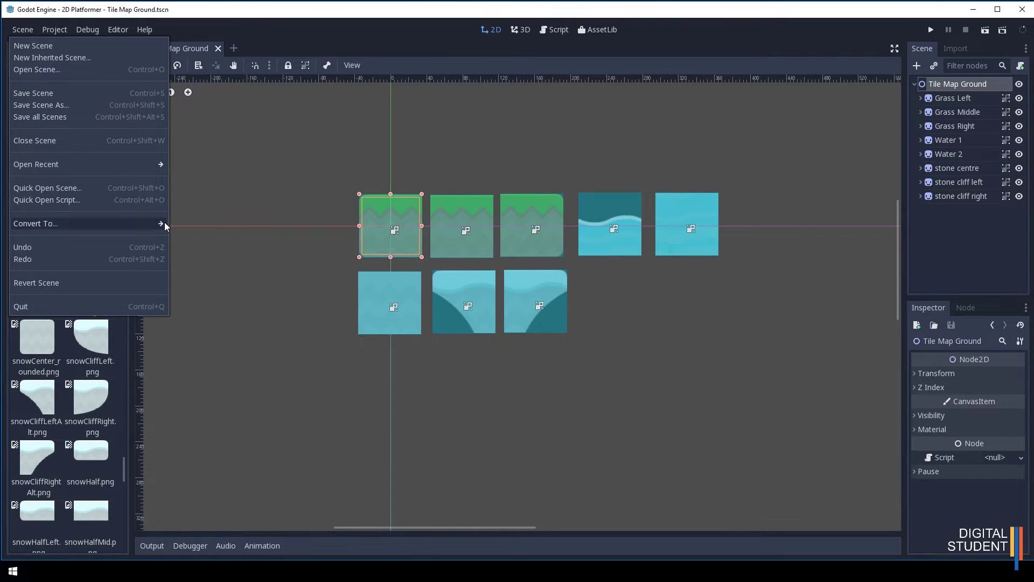
mouse_move(154, 222)
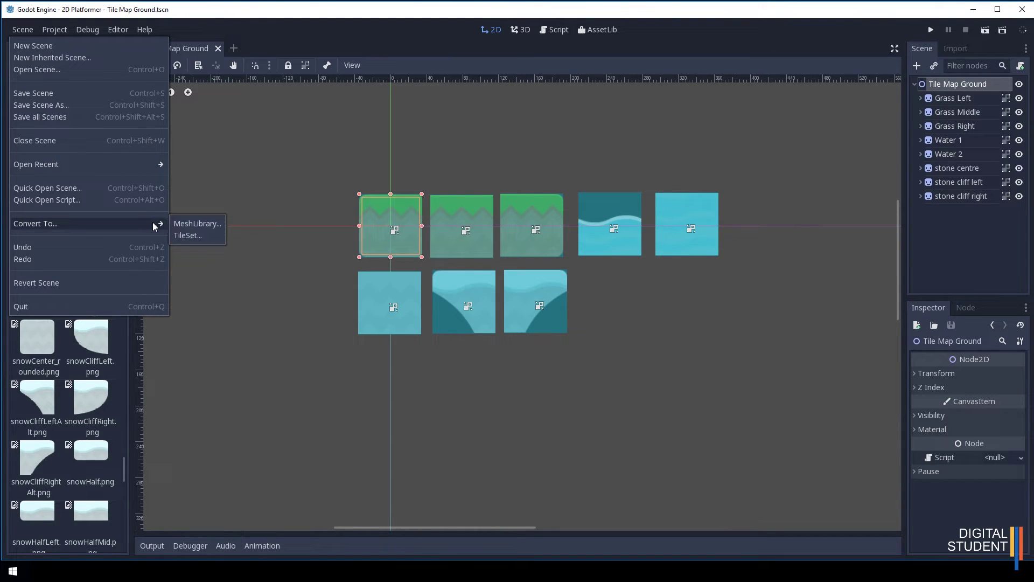
left_click(191, 235)
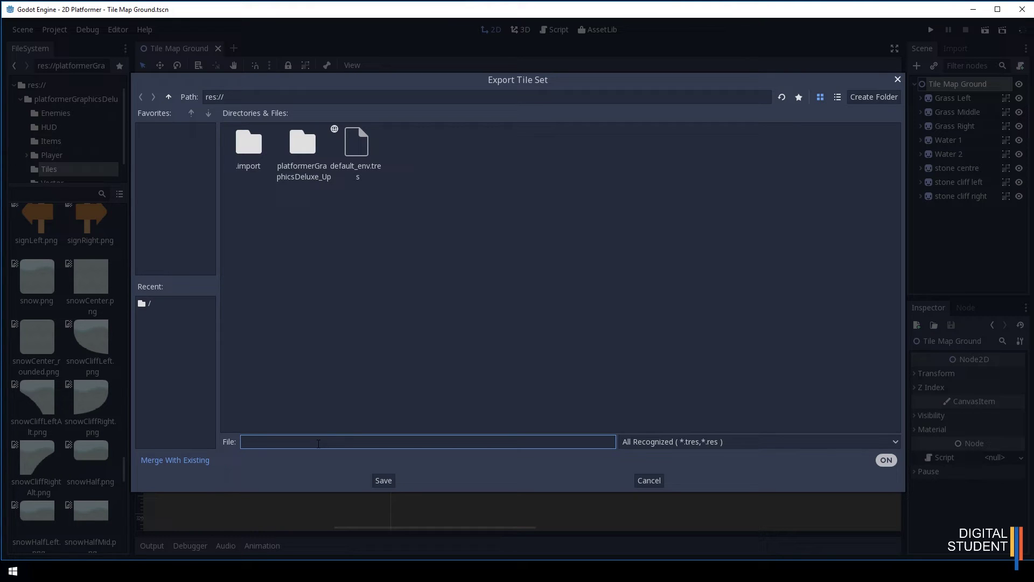
type("Tile Set Ground")
left_click(380, 482)
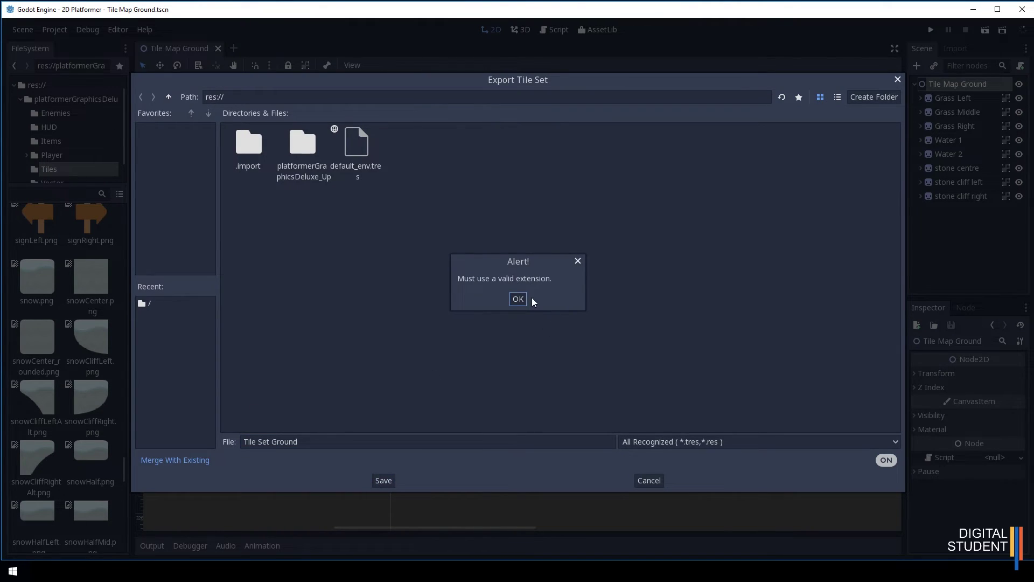
left_click(518, 300)
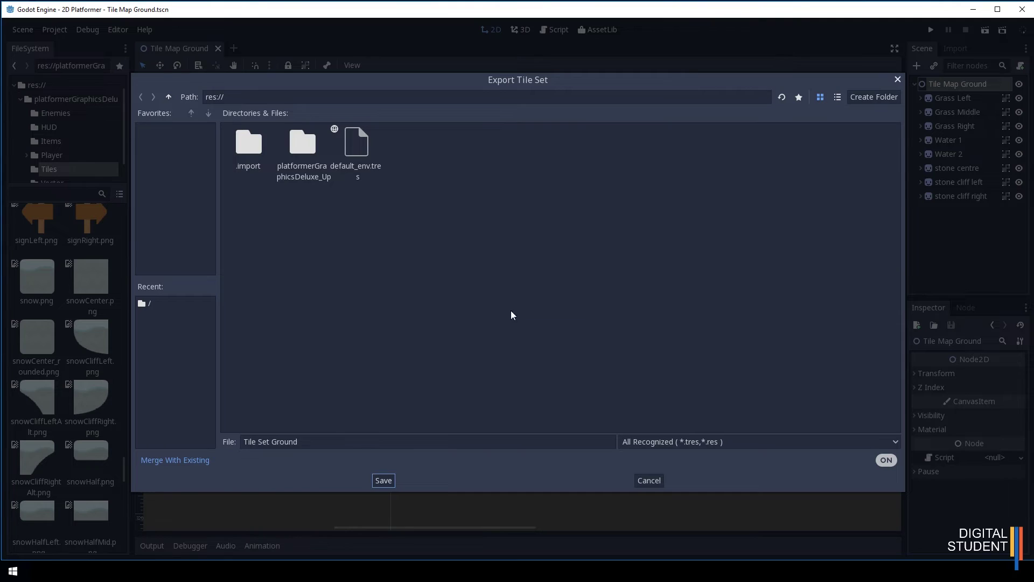
left_click(362, 442)
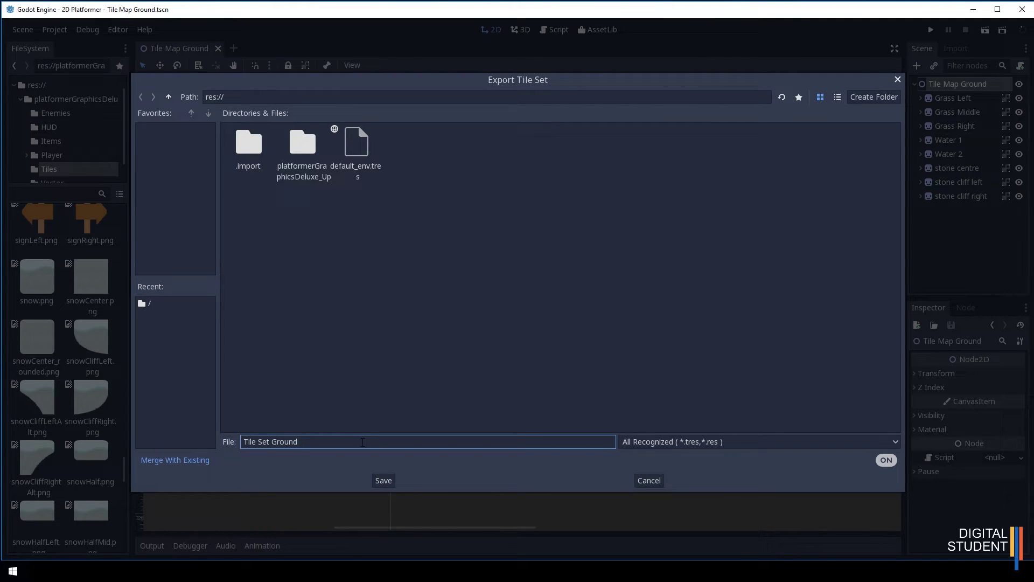
type(".tres")
left_click(375, 477)
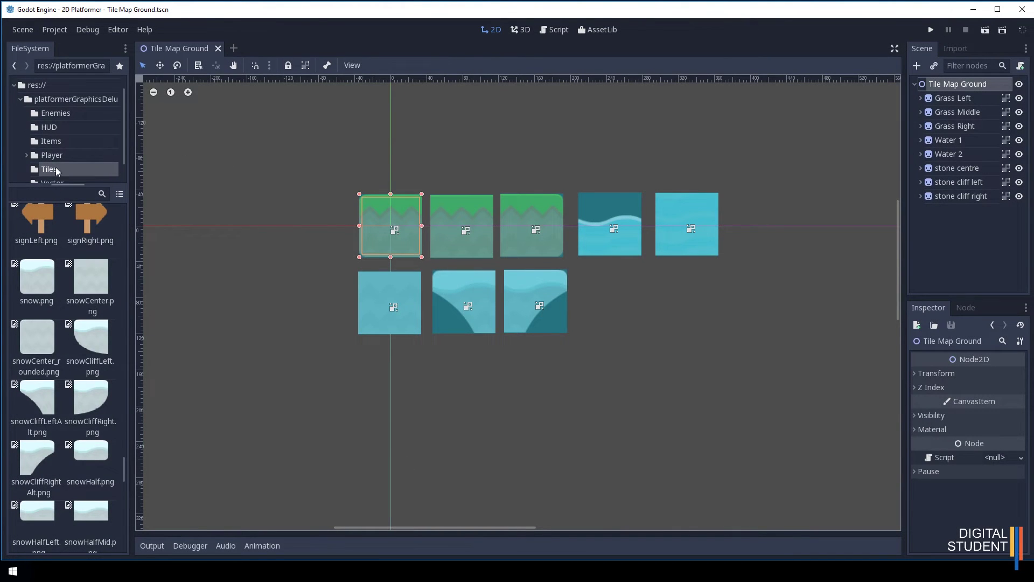
Step: Browse res:// and select the Tile Set Ground.tres and Tile Map Ground.tscn files
left_click(33, 84)
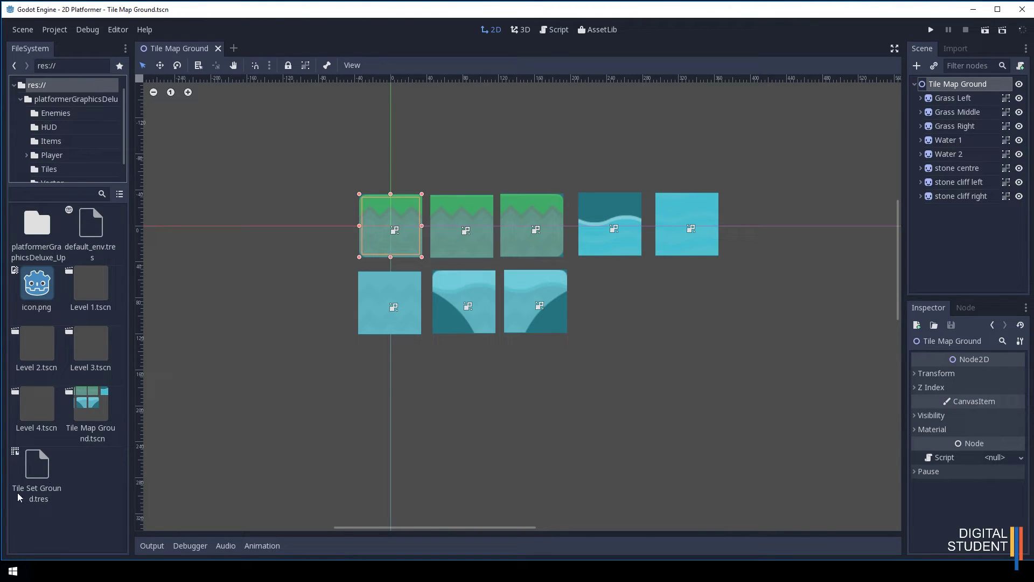
left_click(42, 472)
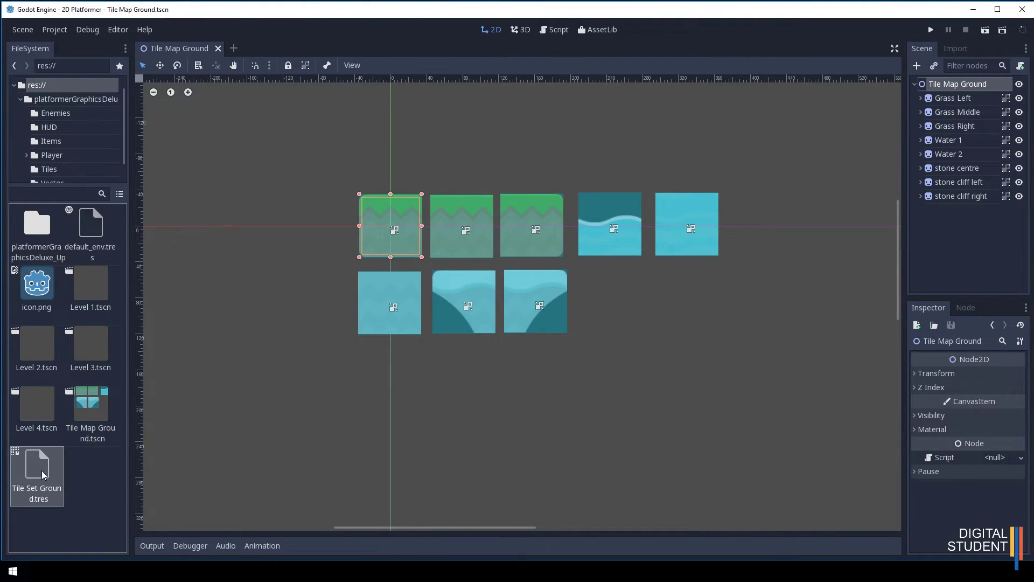
left_click(98, 402)
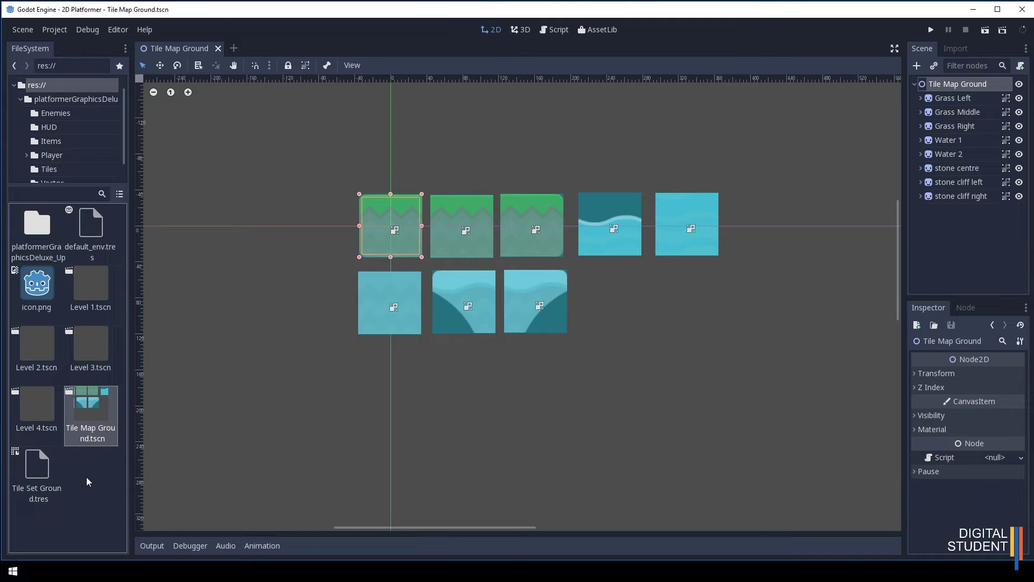
left_click(45, 470)
left_click(79, 401)
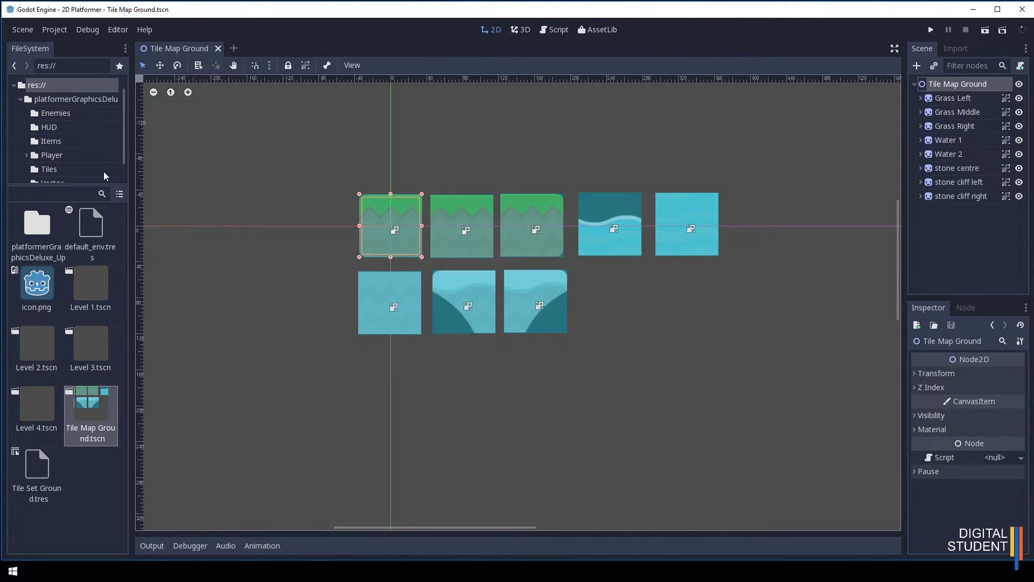
Step: Open Level 1 and add a Sprite node textured with bg.png
double_click(95, 287)
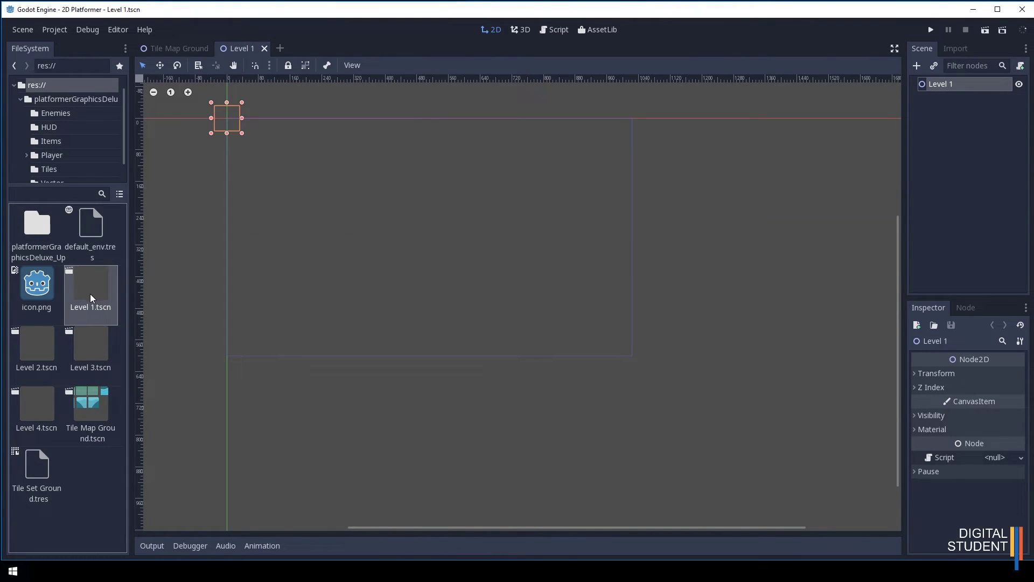
left_click(915, 65)
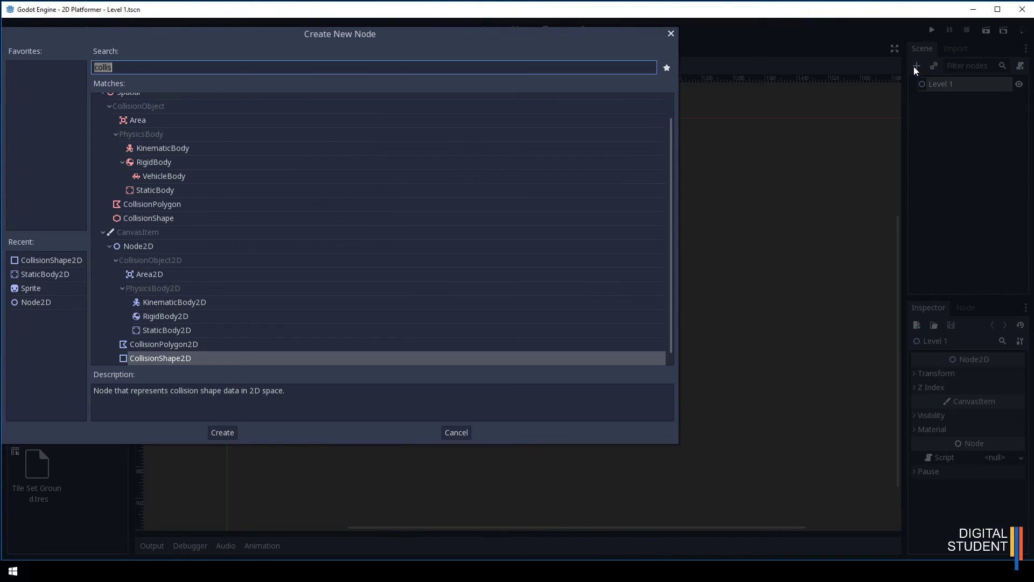
double_click(36, 288)
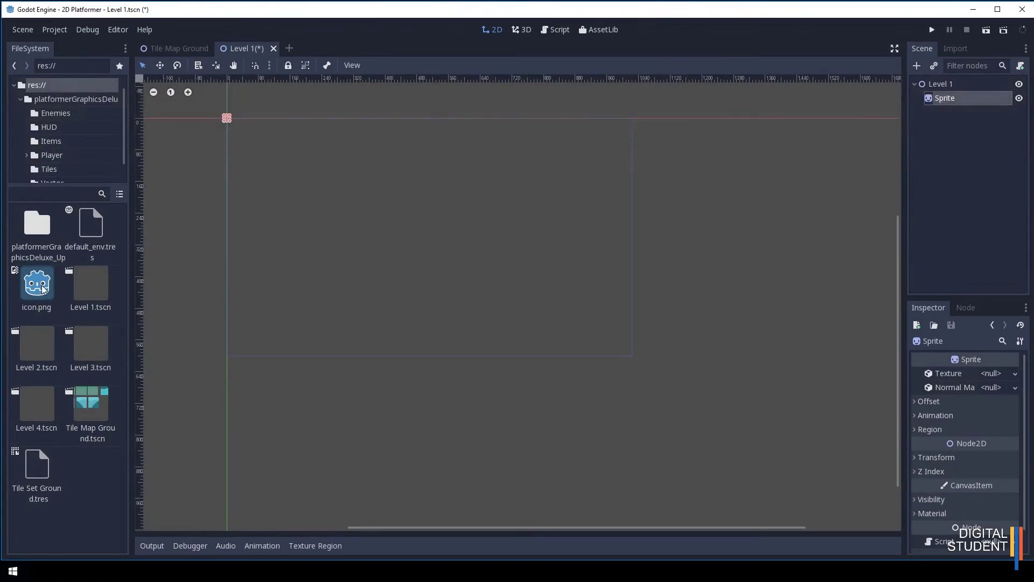
double_click(36, 225)
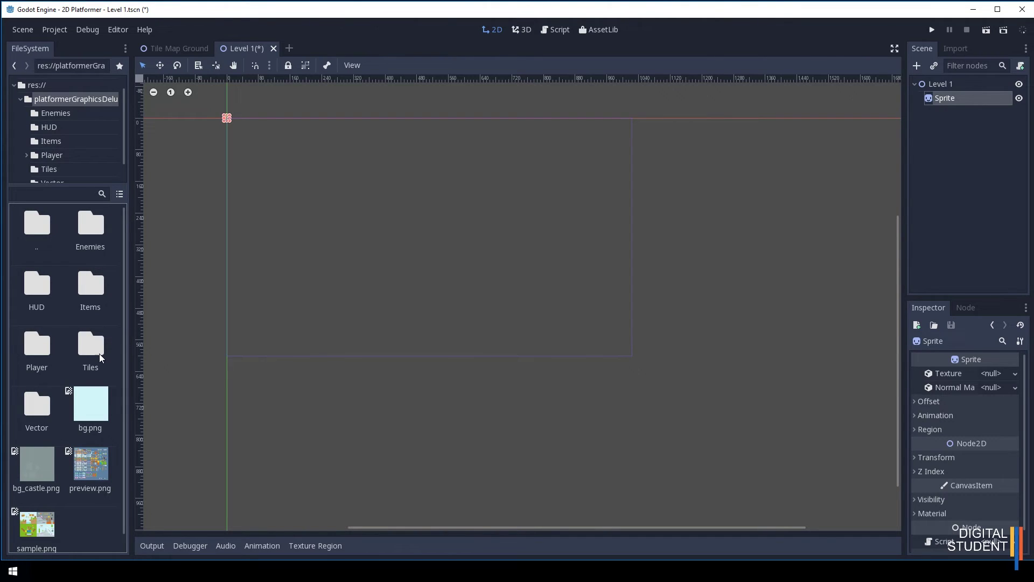
left_click(89, 398)
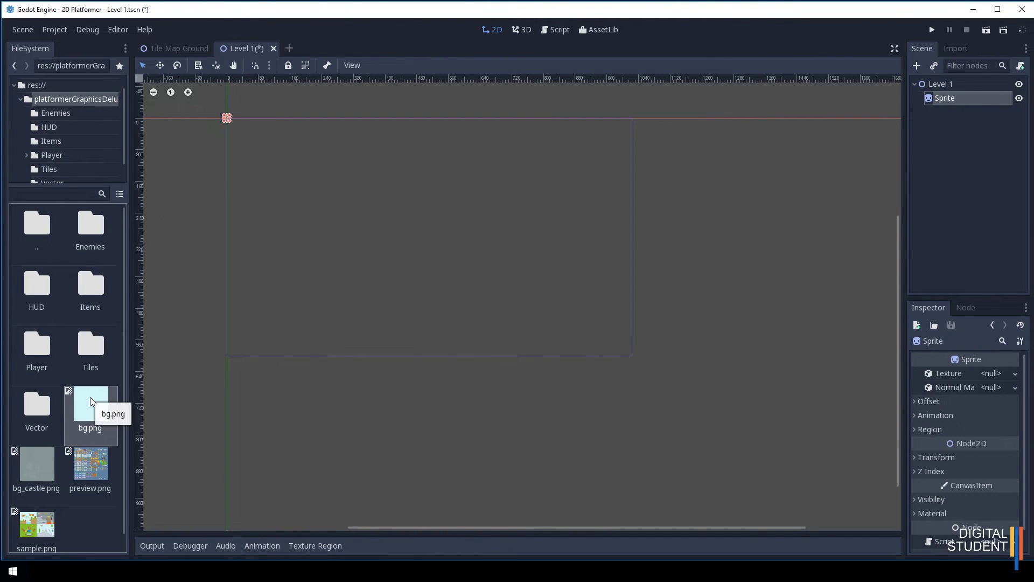
left_click_drag(86, 399, 991, 378)
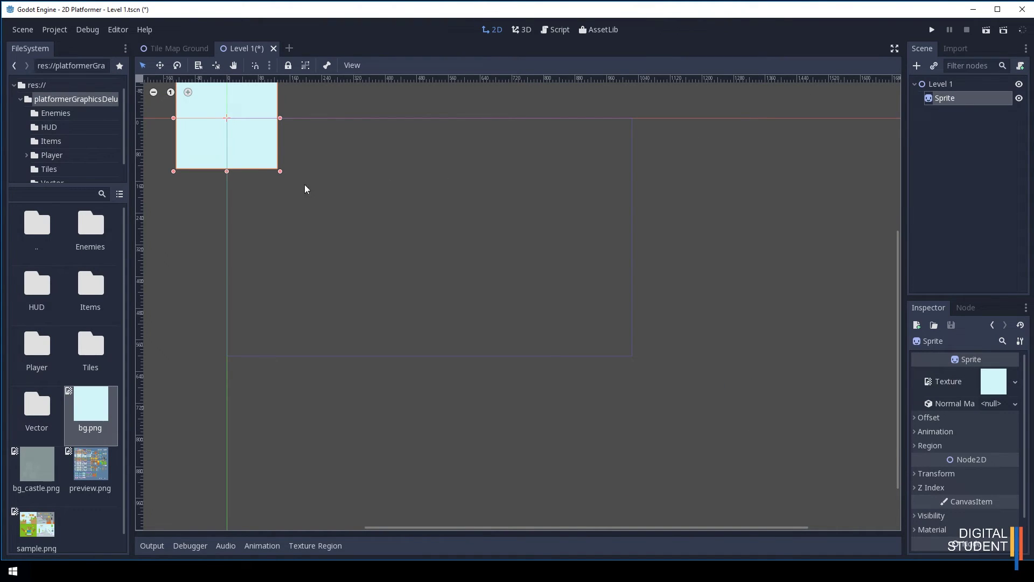
Step: Enlarge the sky sprite over the level area and rename it Background
left_click_drag(280, 171, 842, 457)
scroll(805, 422, "down", 3)
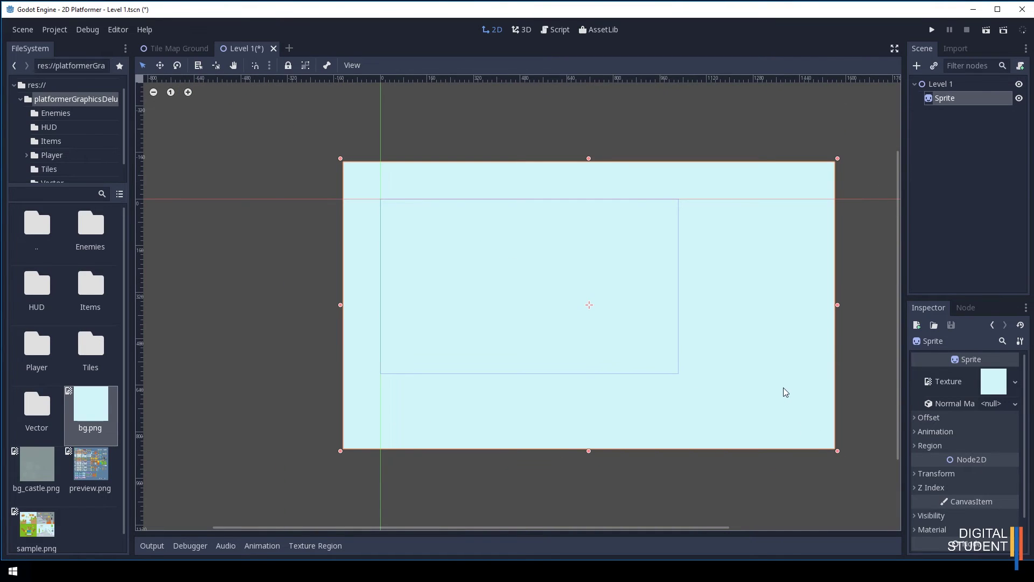
middle_click_drag(777, 382, 616, 349)
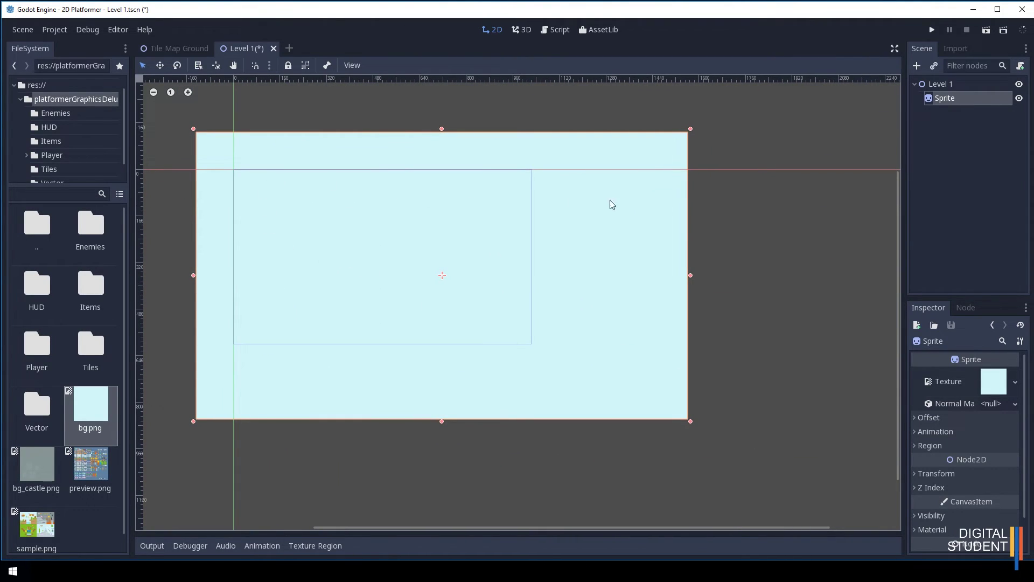
left_click_drag(691, 421, 749, 456)
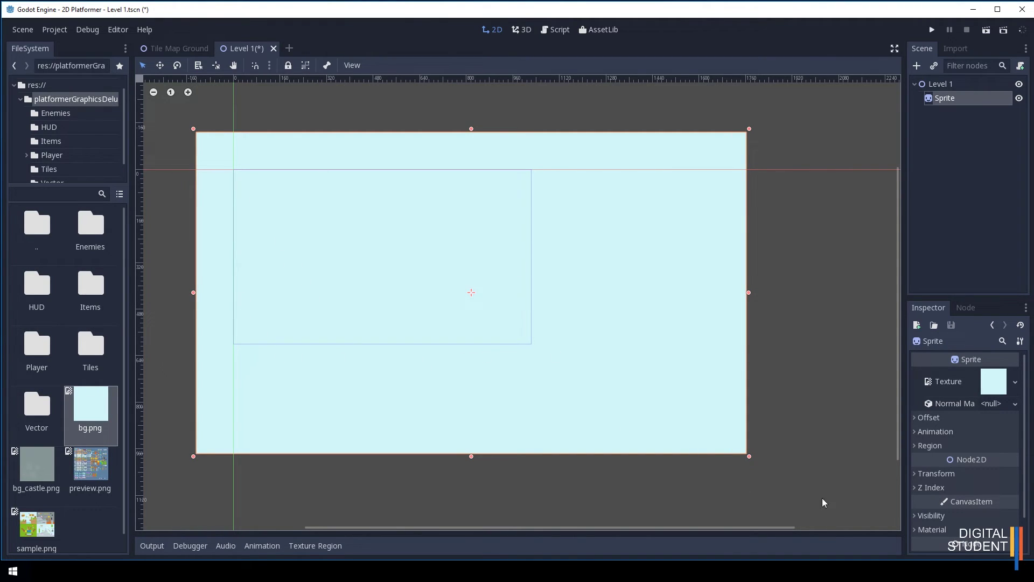
left_click_drag(755, 459, 885, 503)
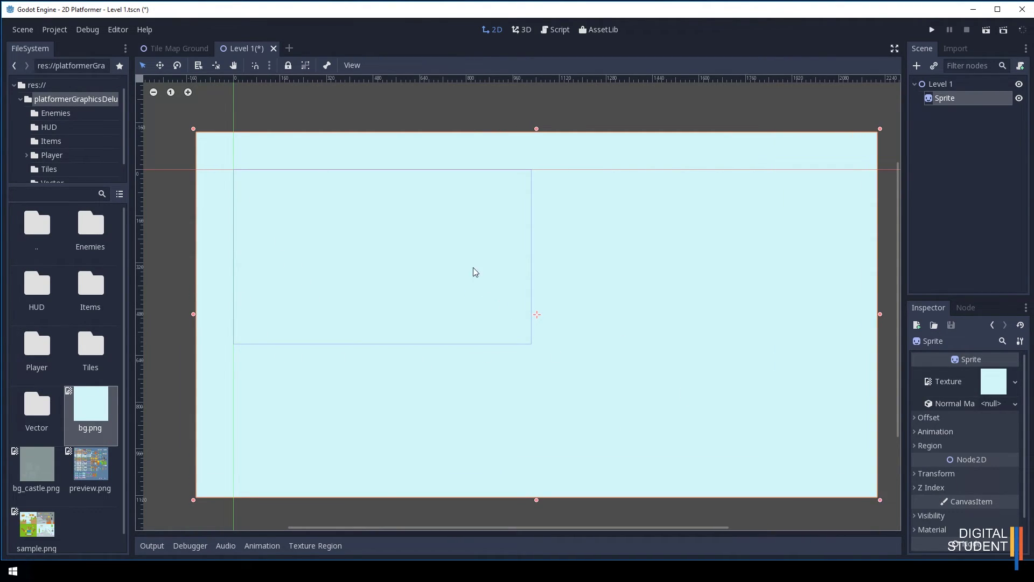
double_click(948, 99)
type("Background")
key("Return")
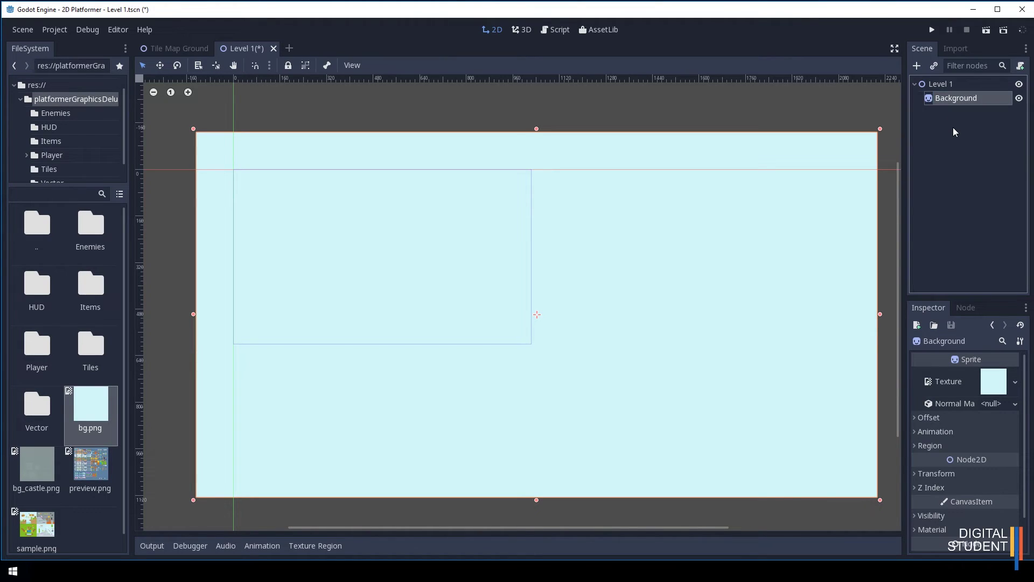
Step: Add a TileMap child to Level 1, found by searching 'tile'
left_click(940, 84)
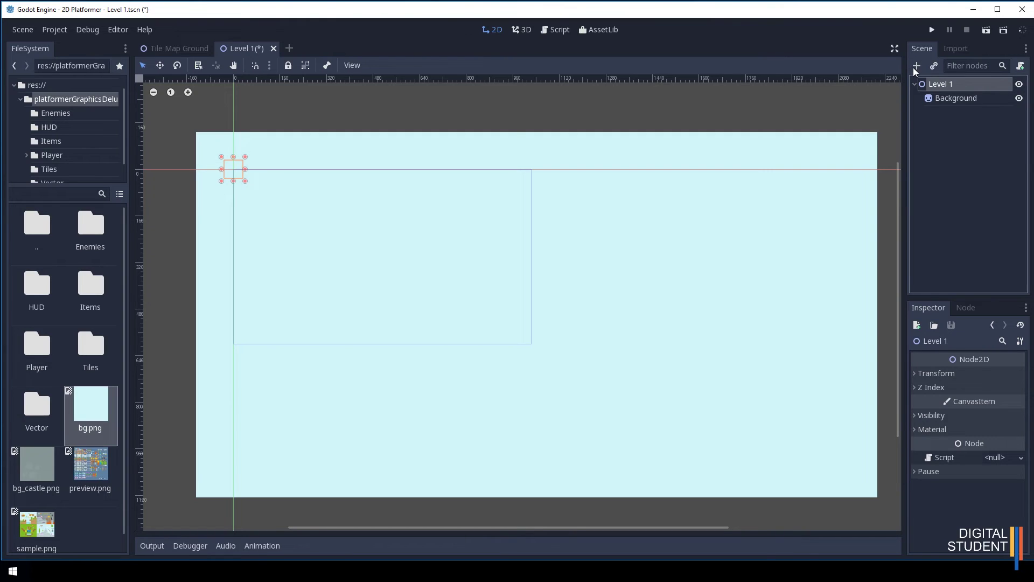
left_click(58, 85)
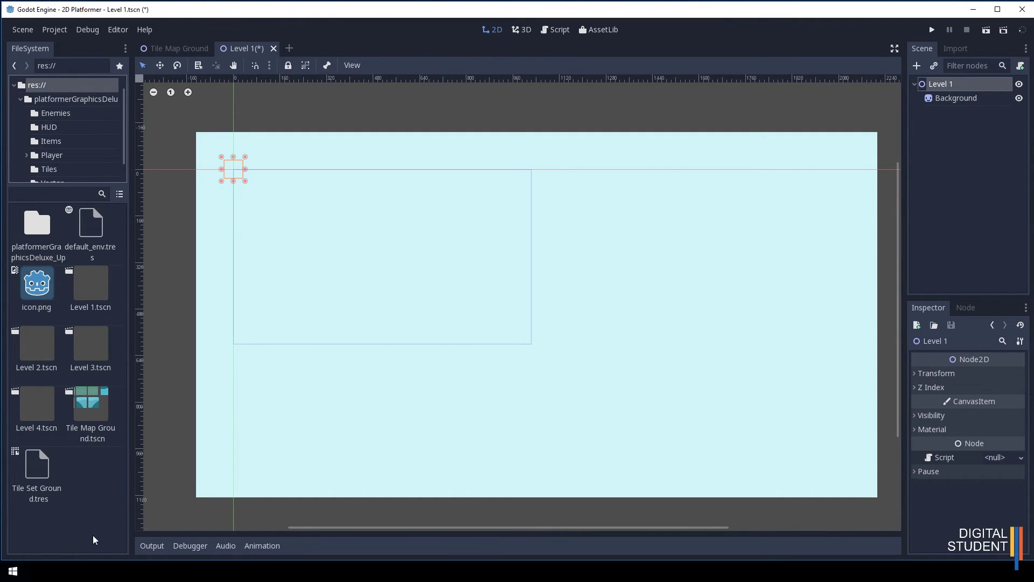
left_click(34, 466)
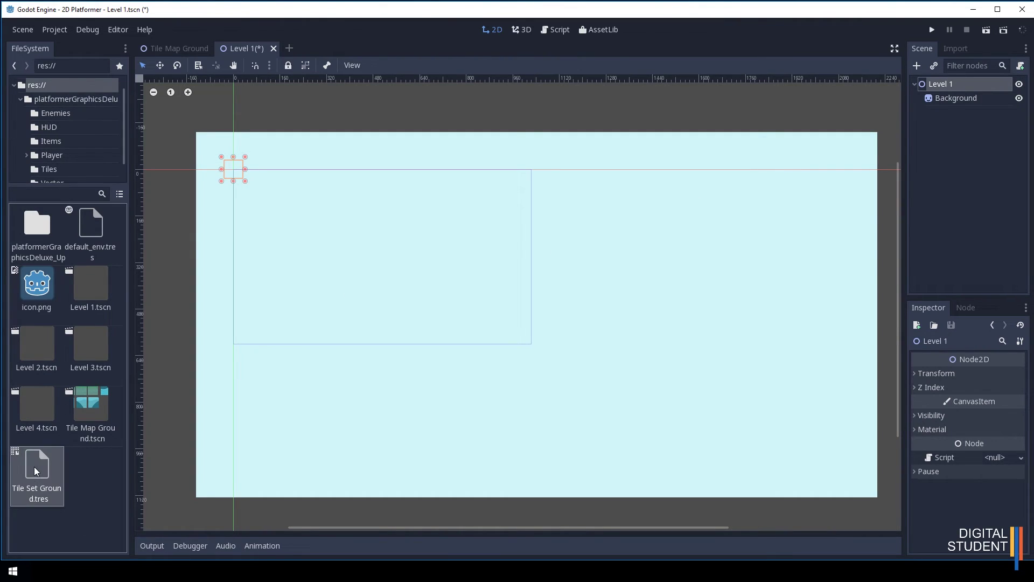
left_click(916, 66)
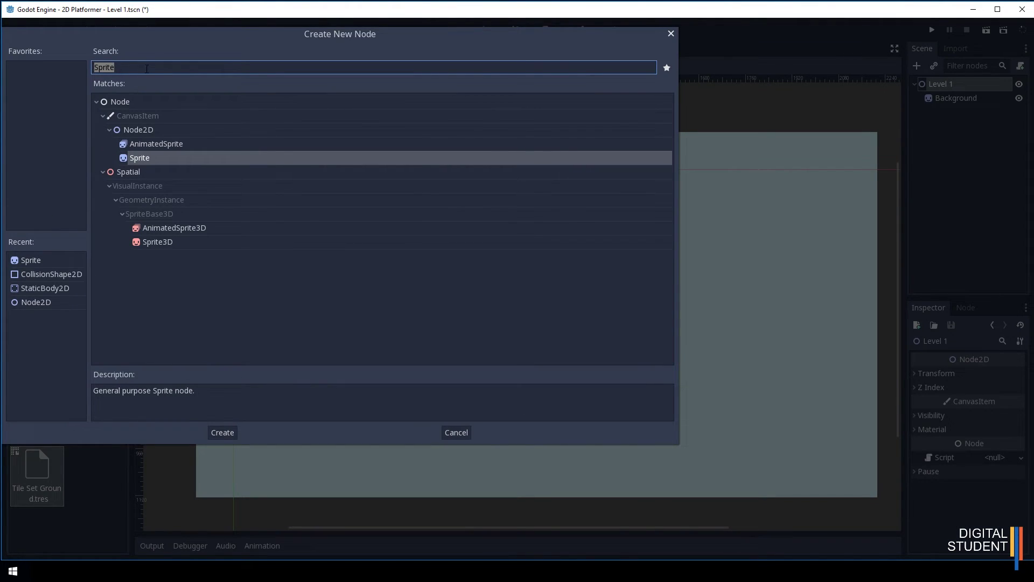
type("tile")
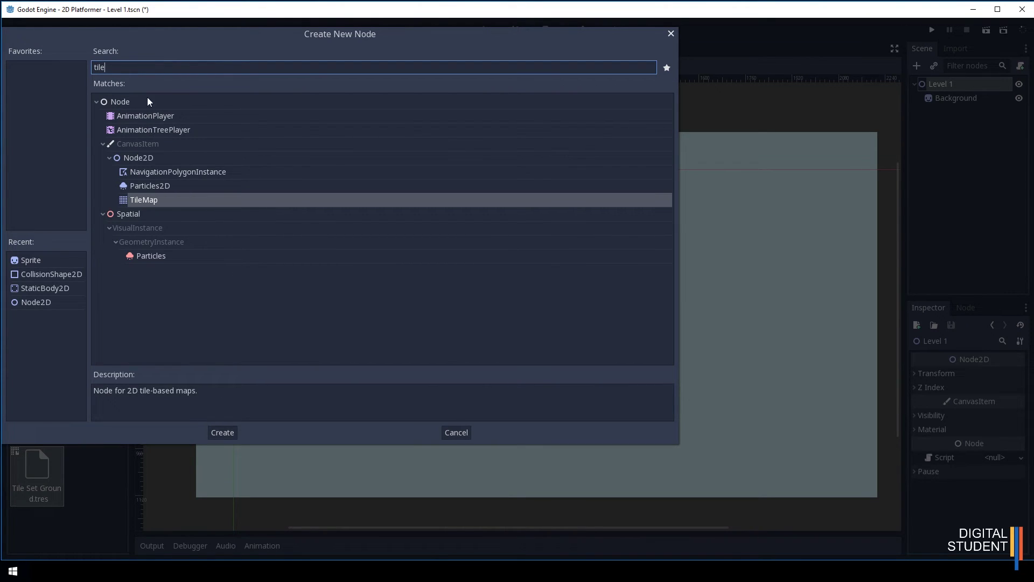
double_click(124, 200)
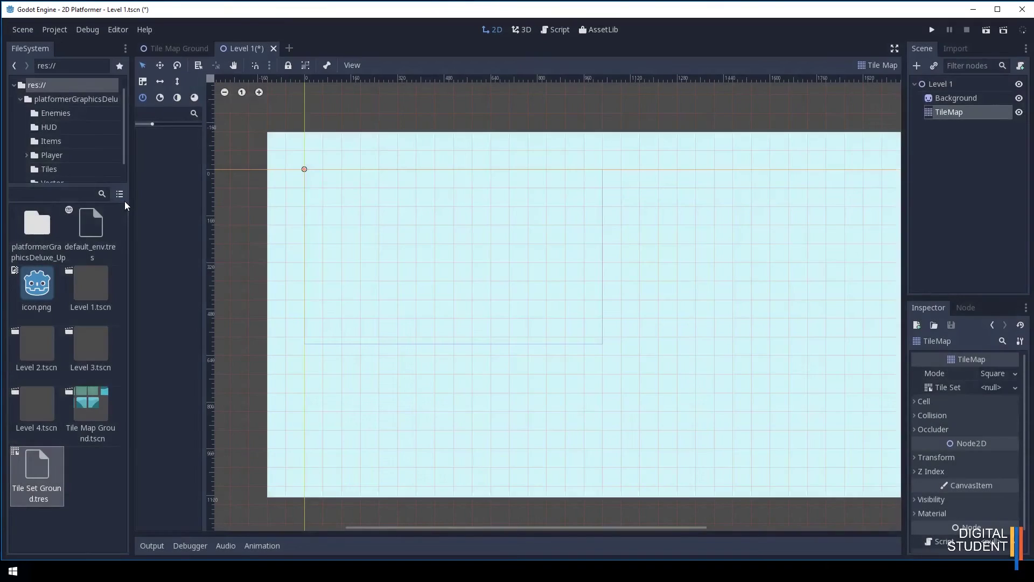
Step: Rename the TileMap node to TileMapGround
left_click(965, 112)
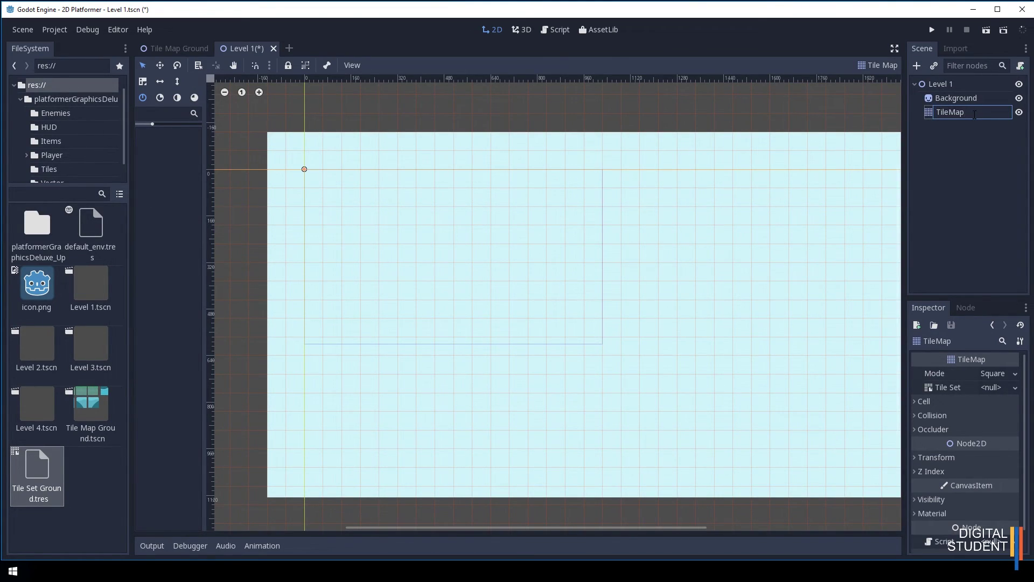
type("Ground")
key("Return")
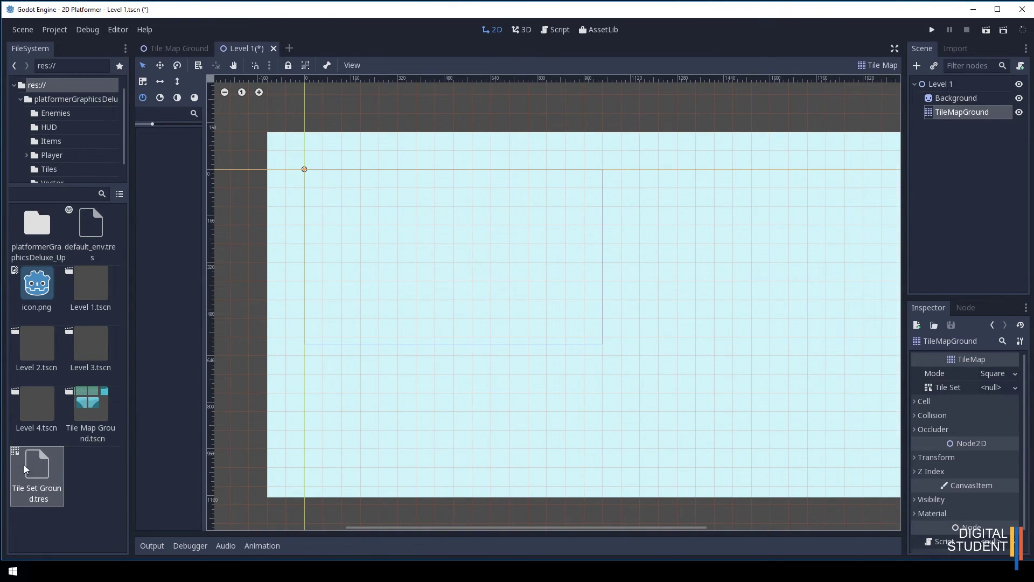
Step: Assign Tile Set Ground.tres and paint the lower platform with Grass Left, Middle and Right tiles
left_click_drag(32, 472, 993, 389)
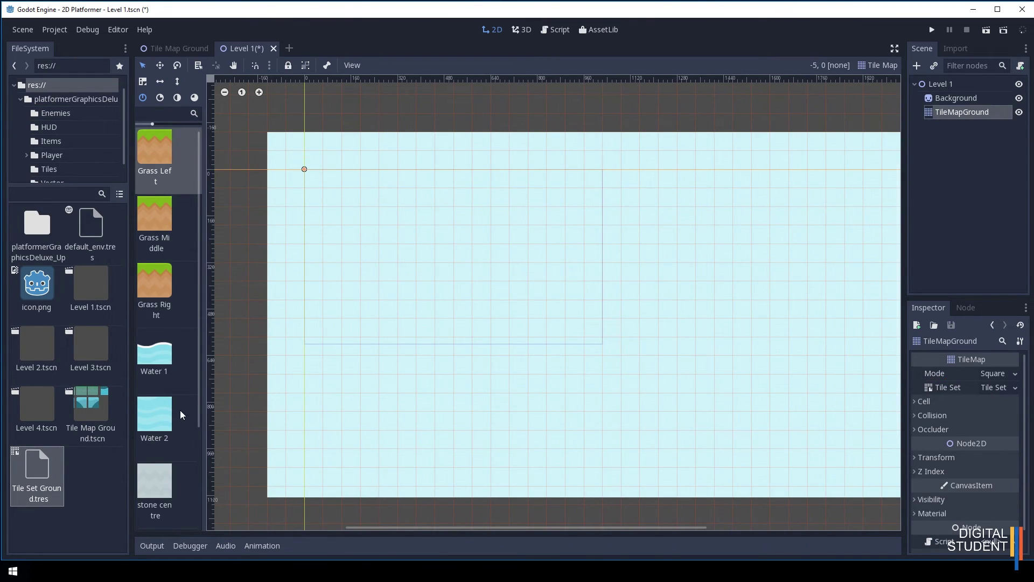
scroll(180, 407, "down", 2)
scroll(179, 403, "up", 2)
left_click(153, 220)
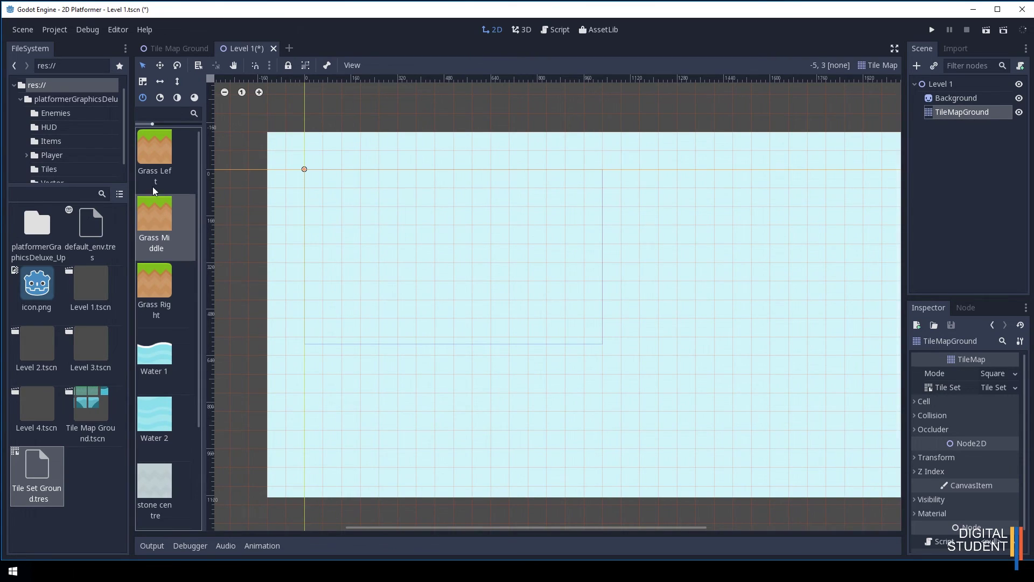
left_click(152, 145)
left_click(313, 314)
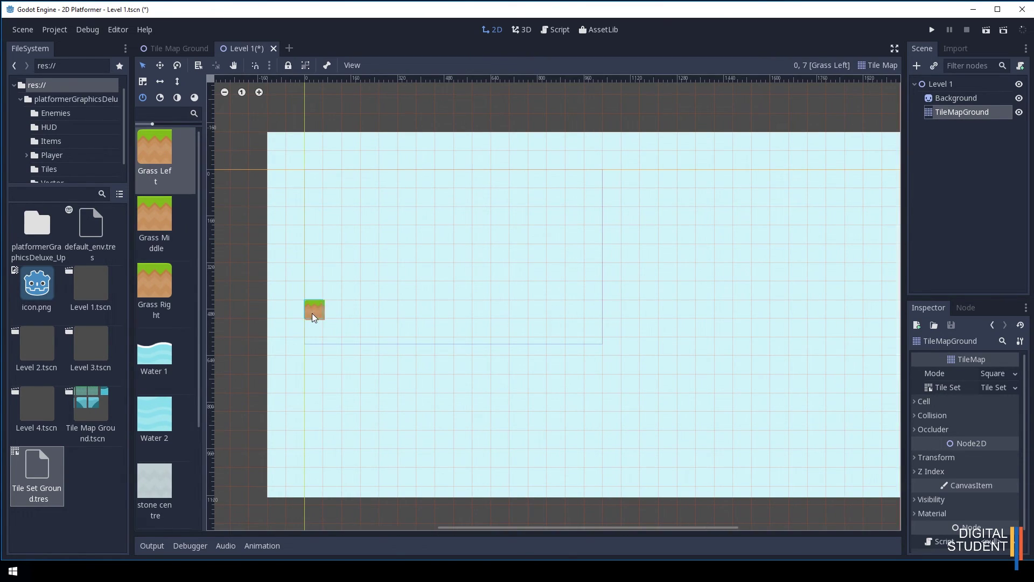
left_click(155, 221)
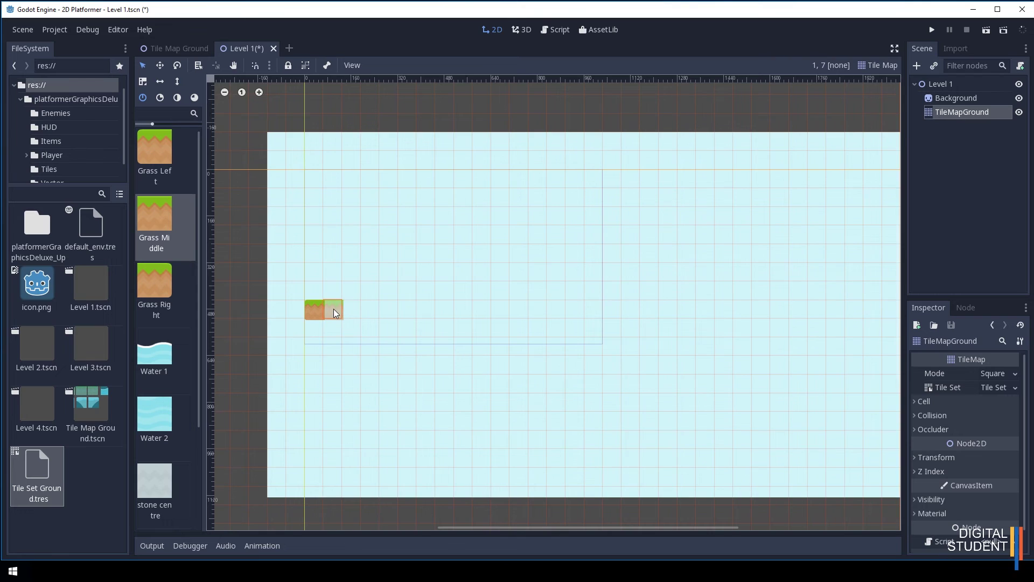
left_click_drag(374, 314, 745, 306)
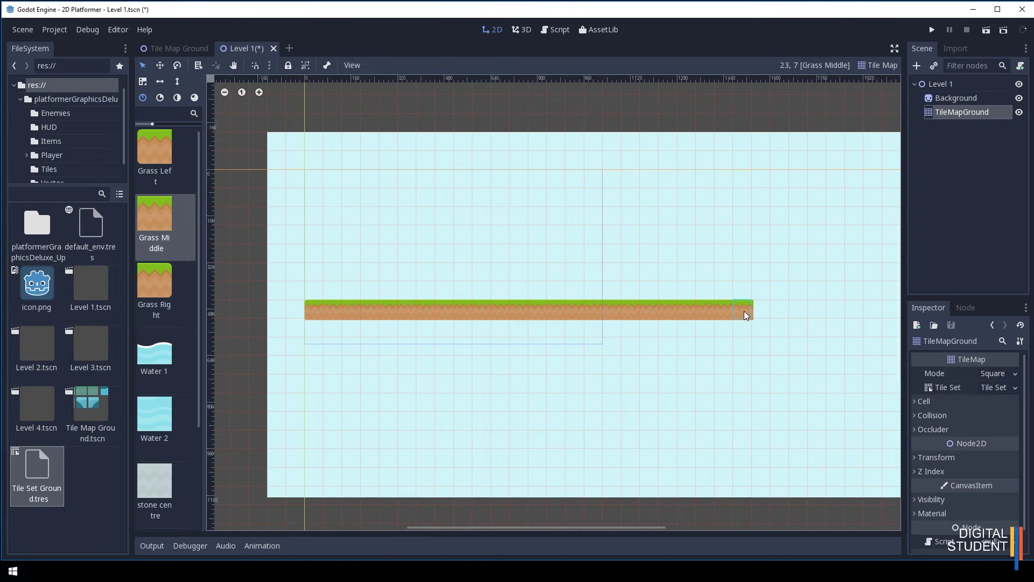
right_click_drag(738, 311, 486, 319)
right_click(476, 316)
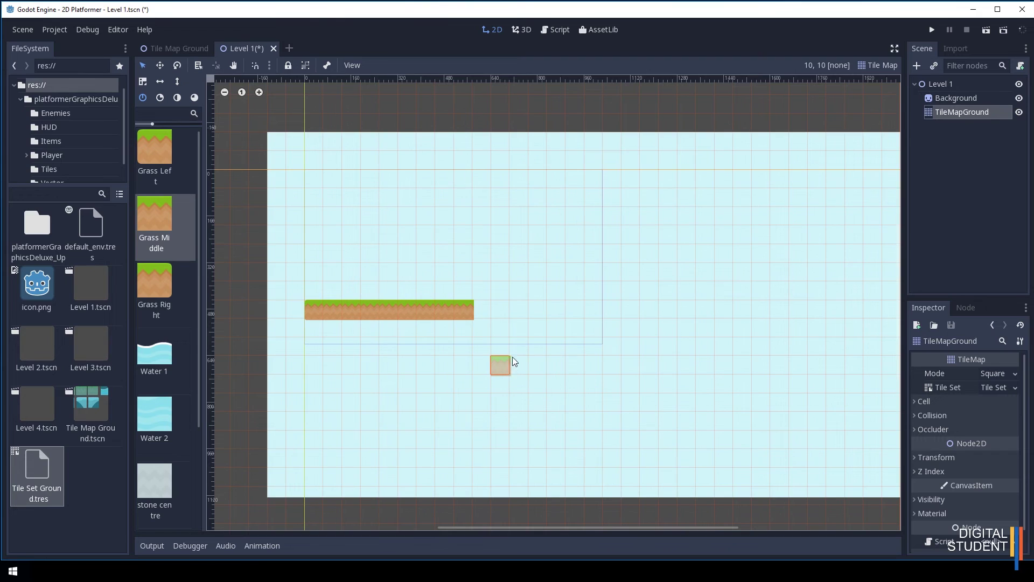
left_click(162, 292)
left_click(486, 307)
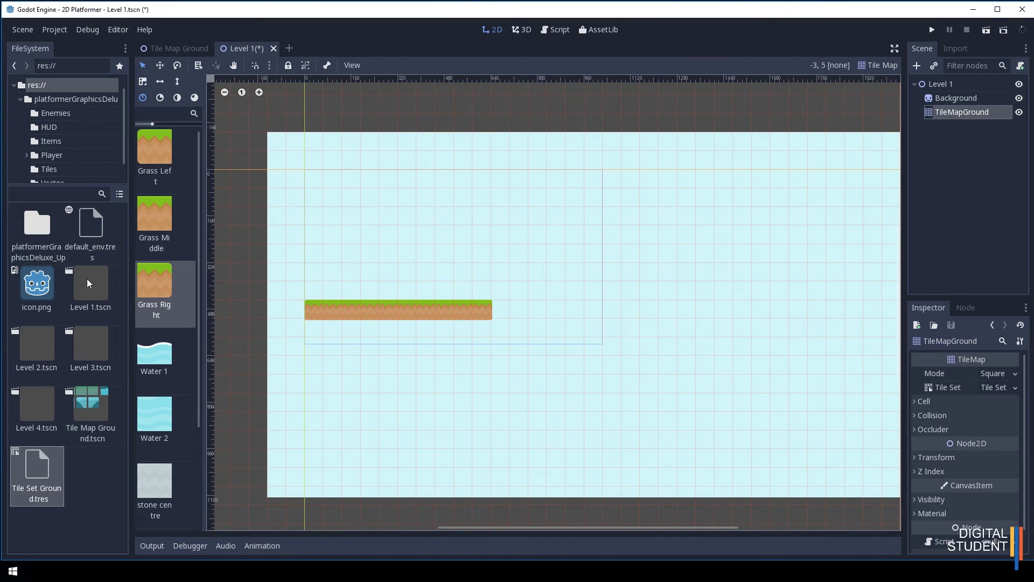
Step: Paint a higher grass platform further right, capped with Grass Left and Grass Right
left_click(160, 158)
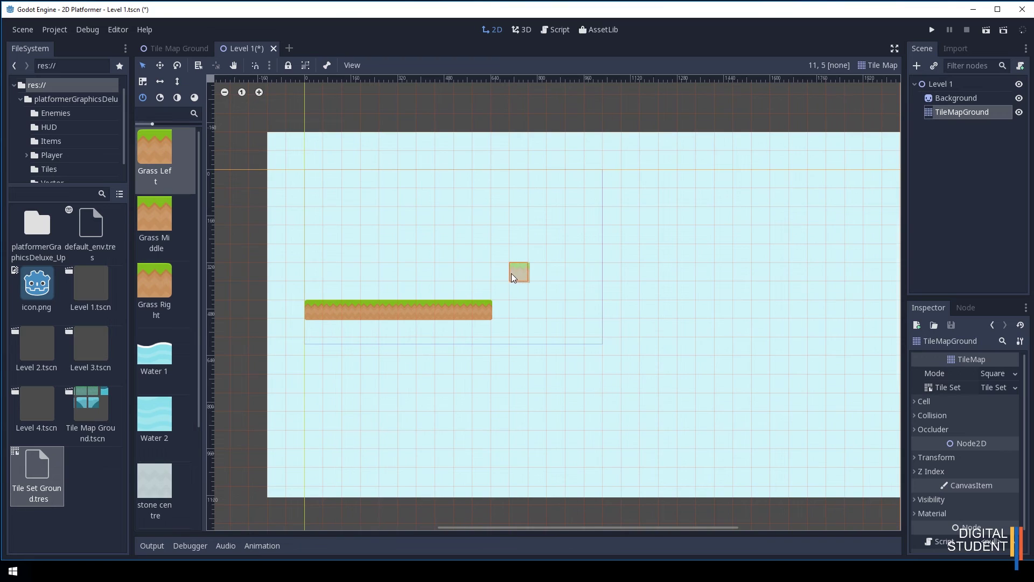
left_click(505, 273)
left_click(157, 220)
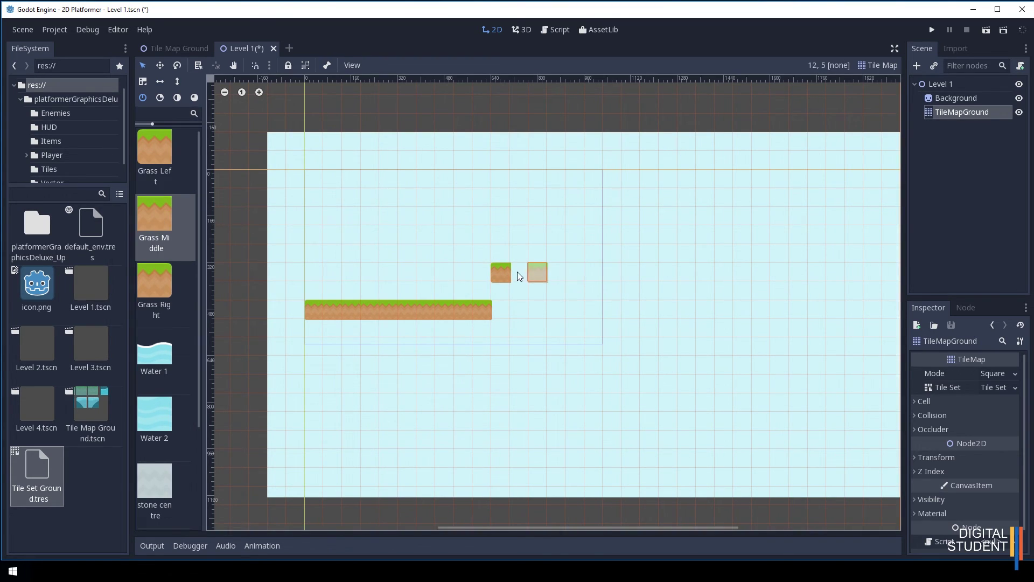
left_click_drag(515, 272, 647, 278)
left_click(177, 285)
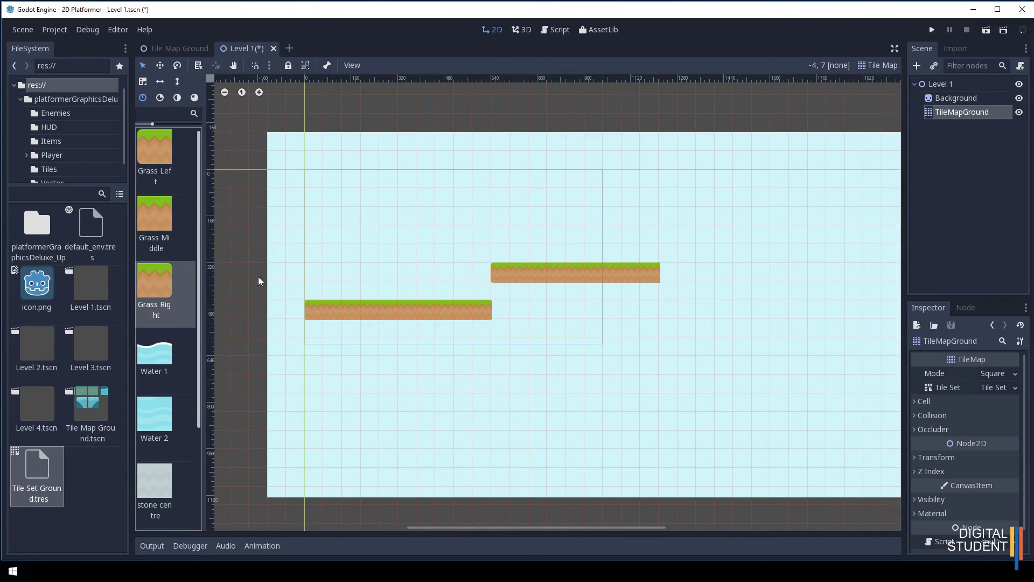
left_click(671, 272)
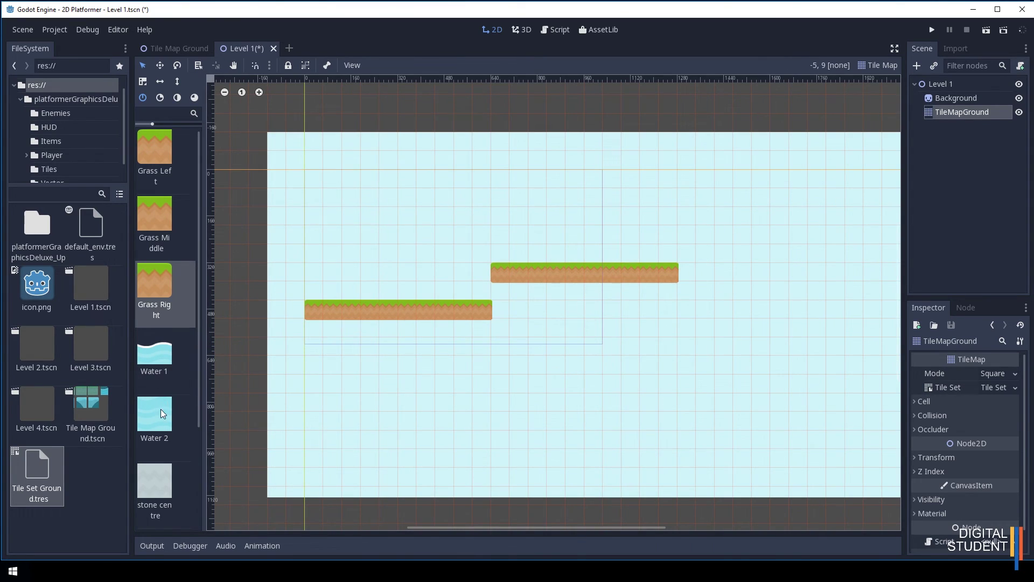
Step: Paint a Water 1 surface row with Water 2 rows beneath, spanning under both platforms
left_click(157, 367)
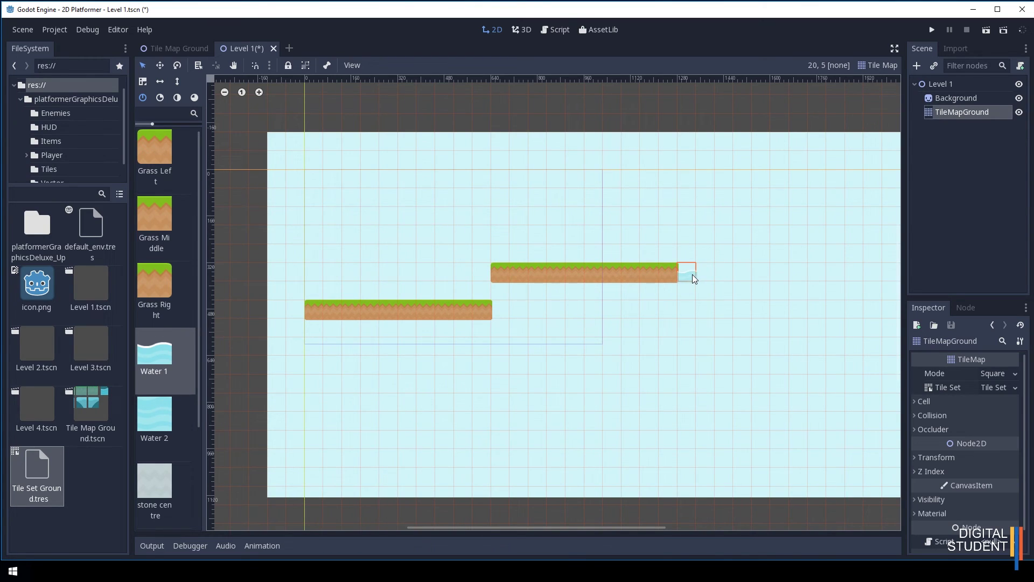
left_click(501, 330)
left_click_drag(515, 330, 833, 332)
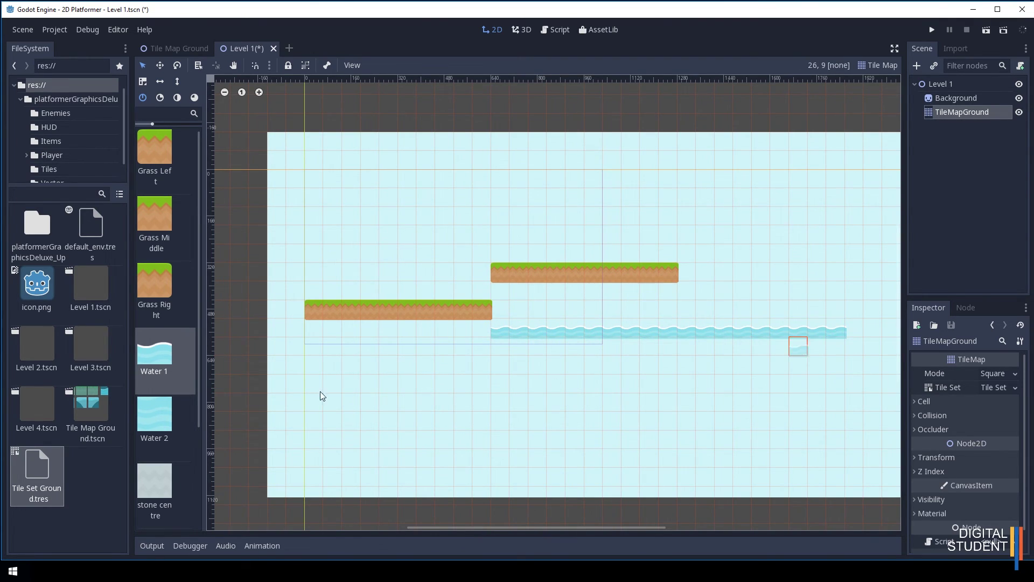
left_click(181, 413)
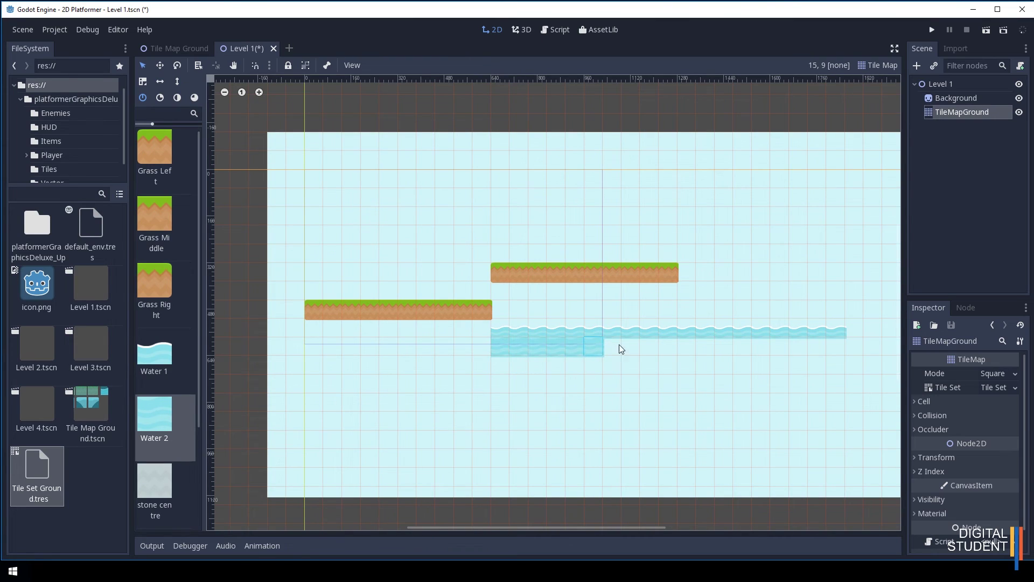
mouse_move(725, 346)
left_mouse_down()
mouse_move(834, 345)
mouse_move(831, 367)
mouse_move(495, 373)
left_mouse_up()
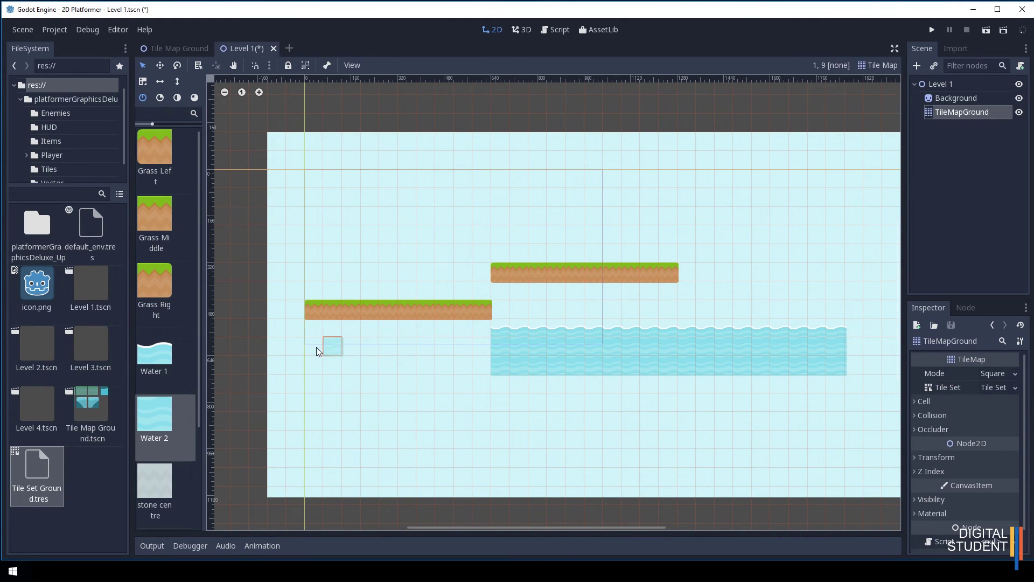
left_click_drag(329, 348, 490, 346)
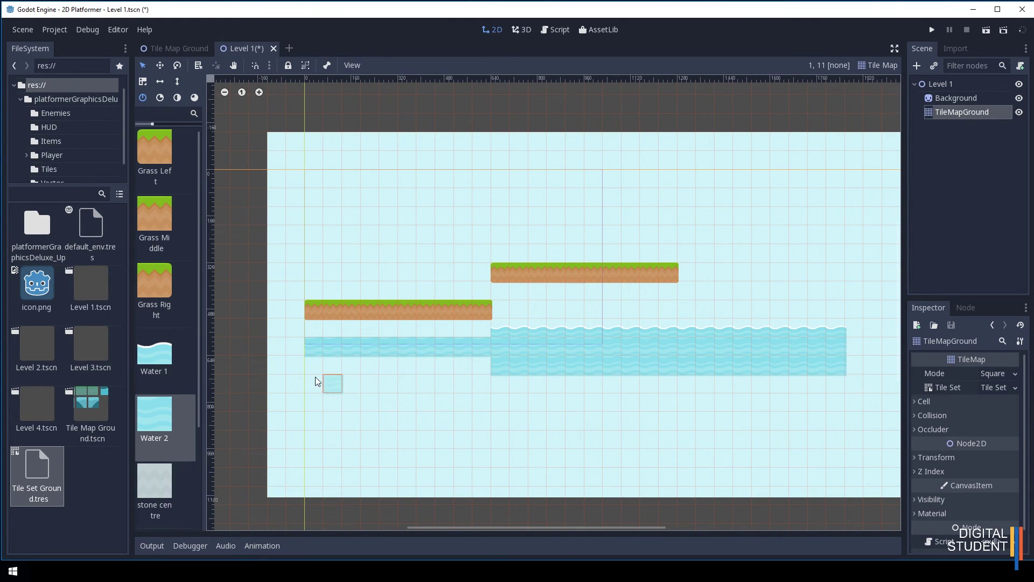
left_click_drag(330, 373, 485, 362)
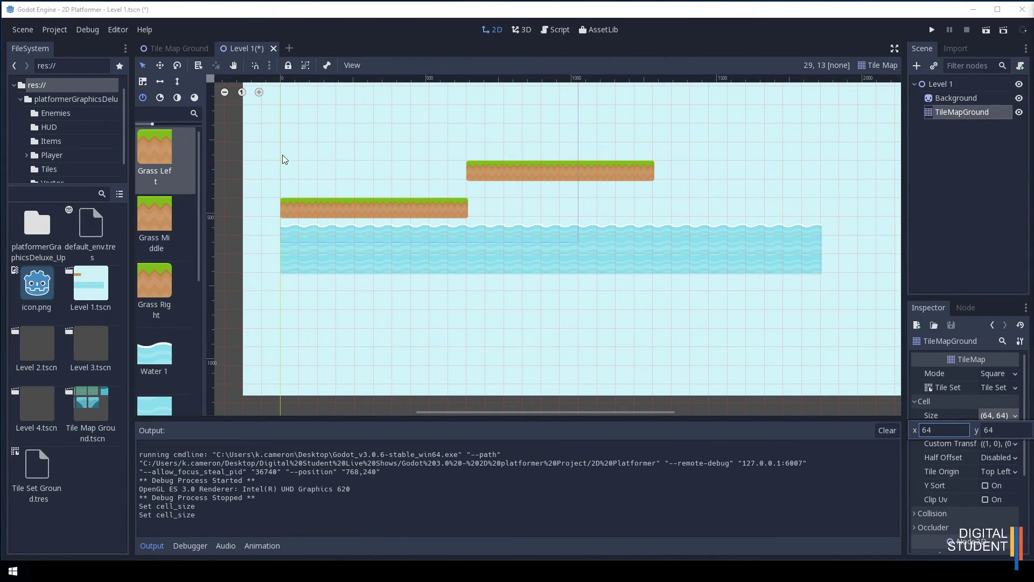
Step: Check in Configure Snap that the grid step is 70 × 70 px
left_click(909, 266)
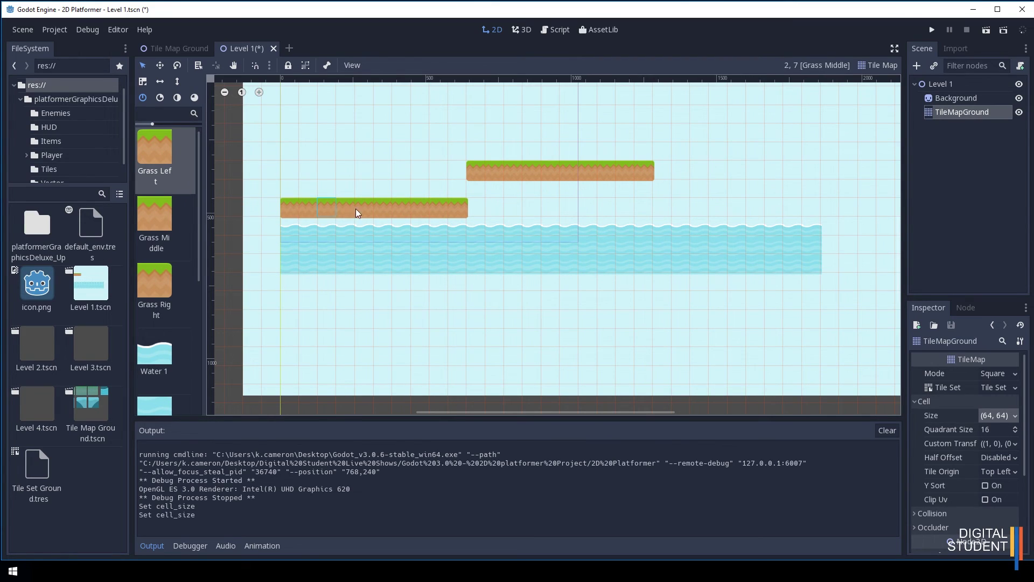
left_click(270, 65)
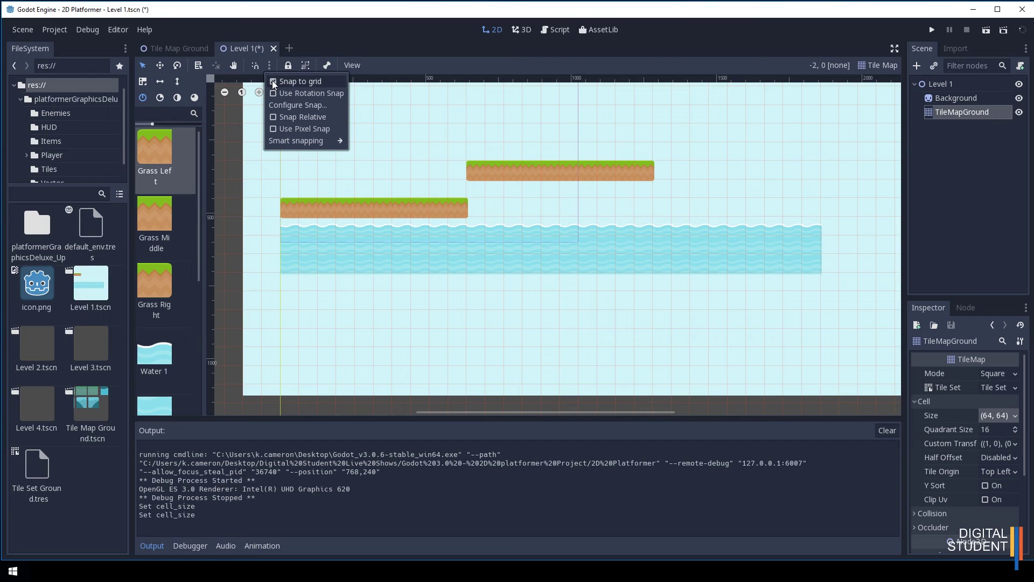
left_click(280, 104)
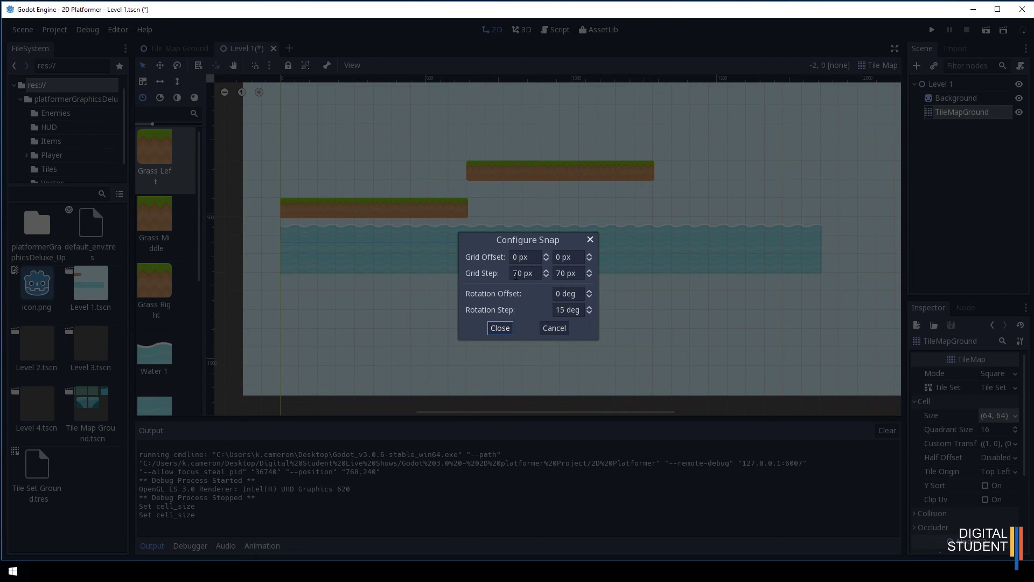
left_click(500, 328)
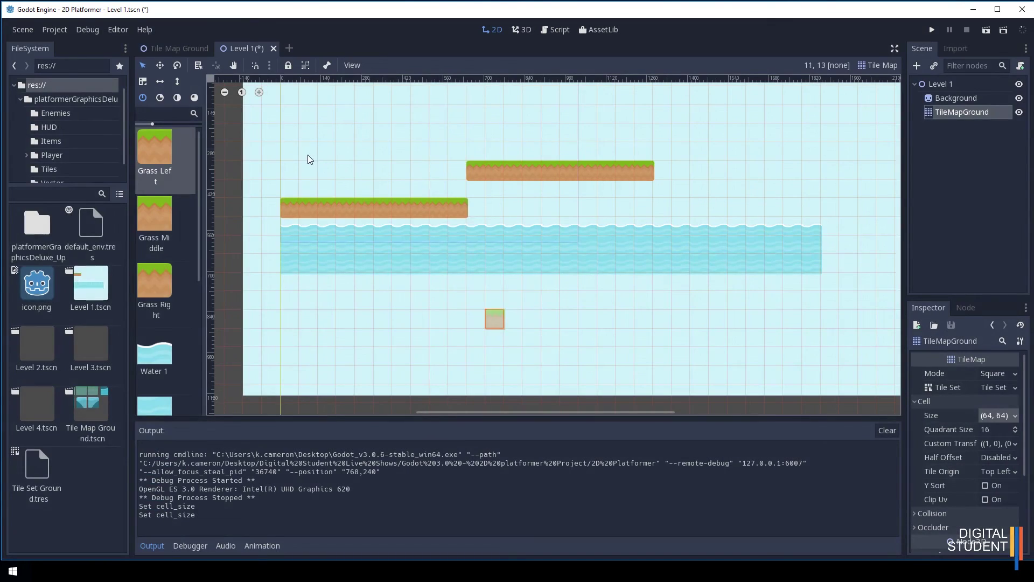
left_click(270, 63)
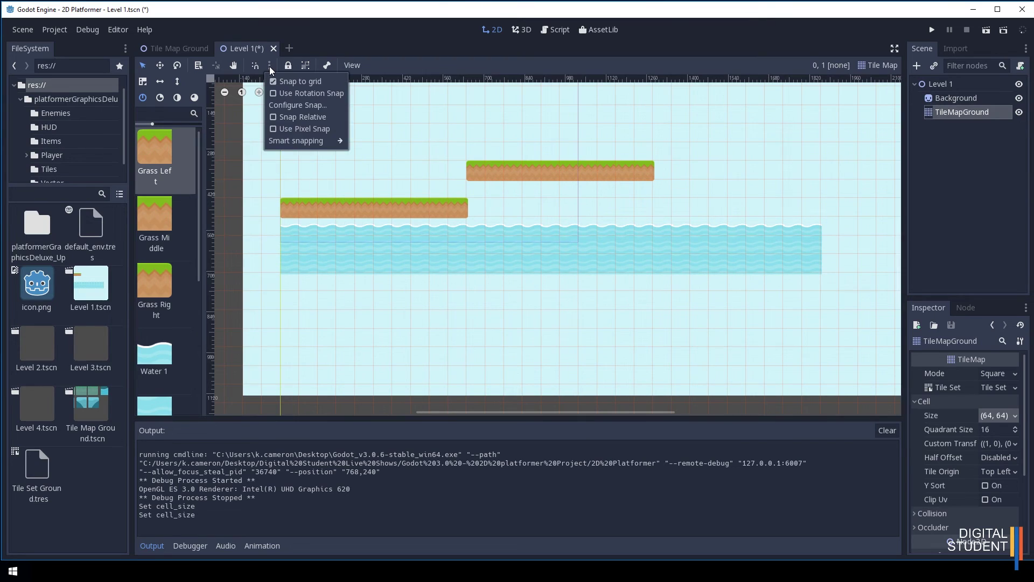
left_click(297, 104)
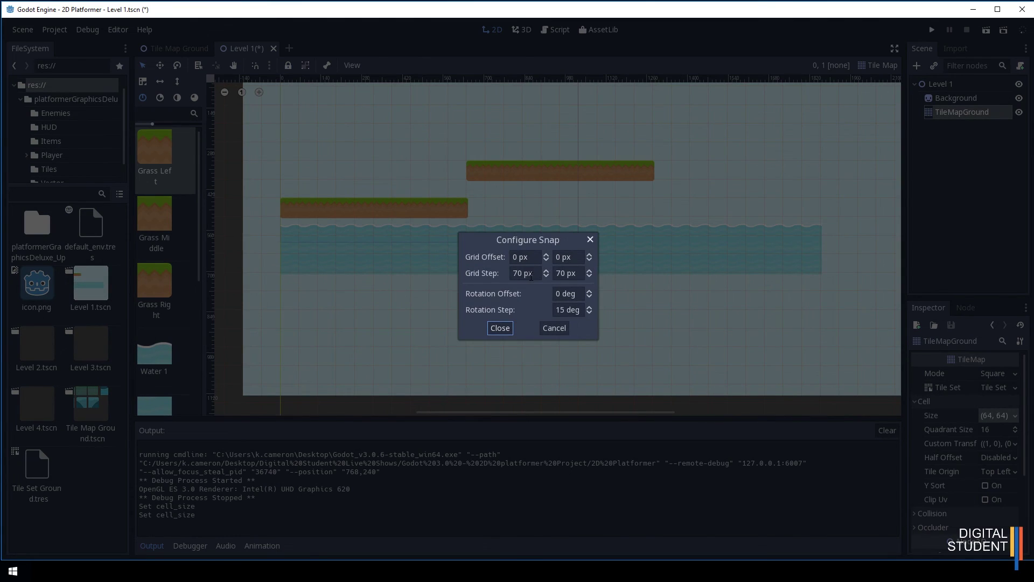
left_click(500, 328)
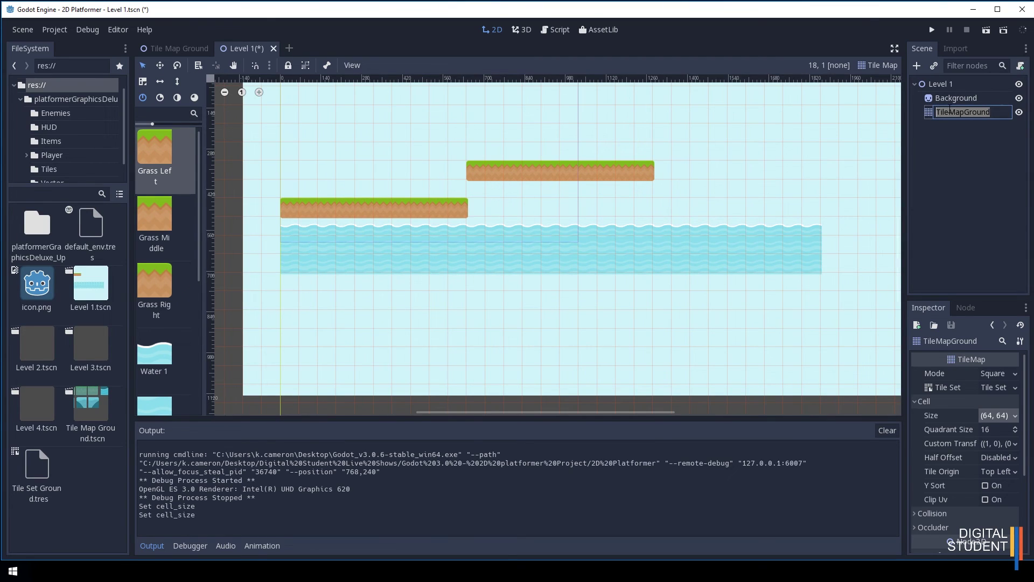
Step: Set the TileMapGround cell size to 70 by 70 in the Inspector
left_click(941, 98)
left_click(939, 112)
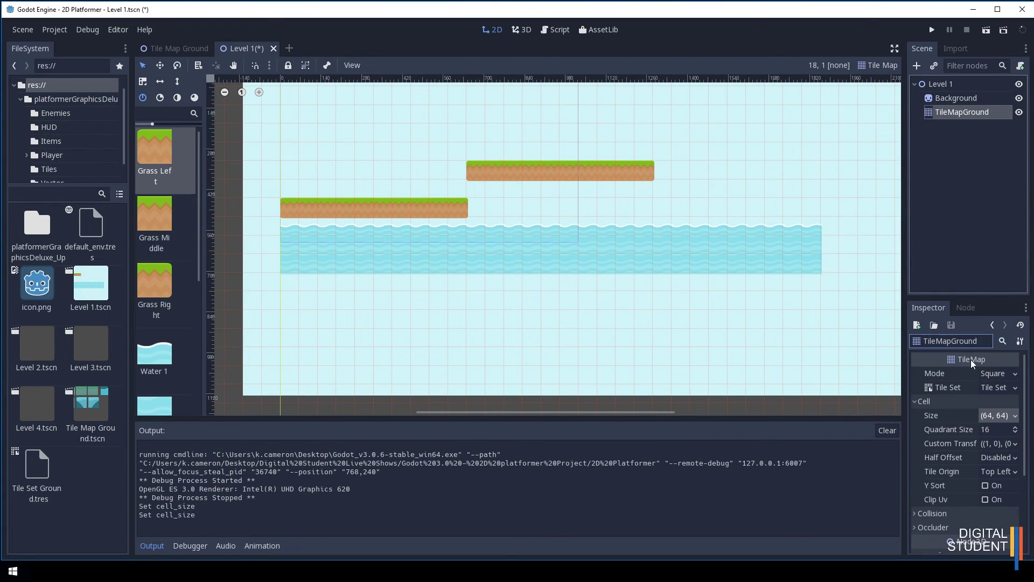
left_click(916, 402)
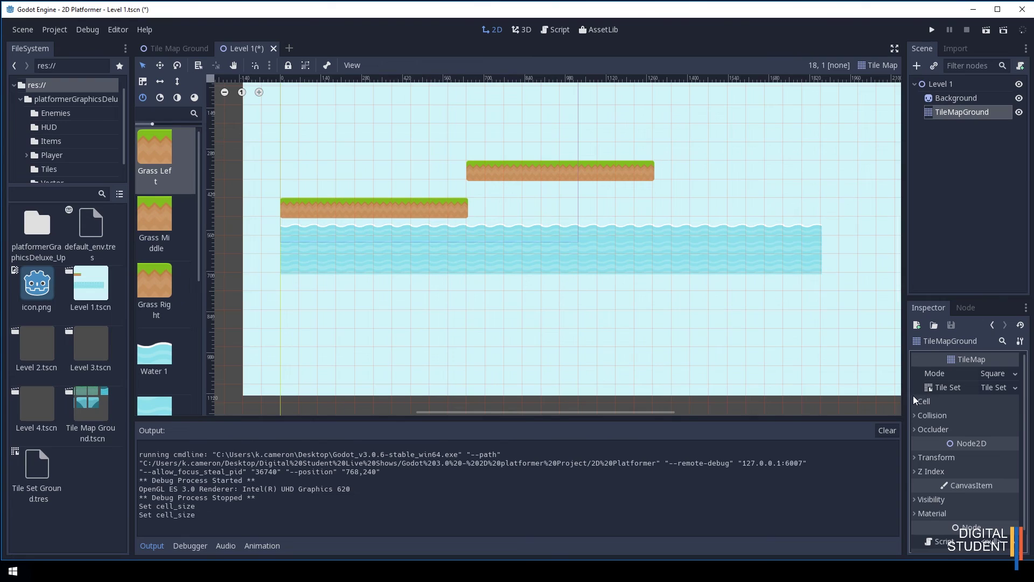
left_click(917, 401)
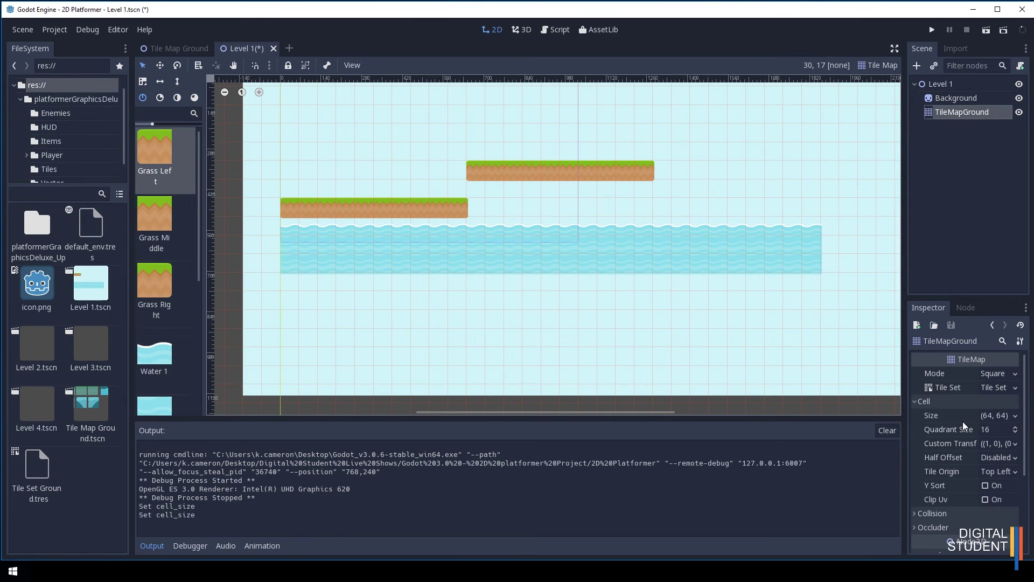
left_click(993, 415)
type("70")
key("Tab")
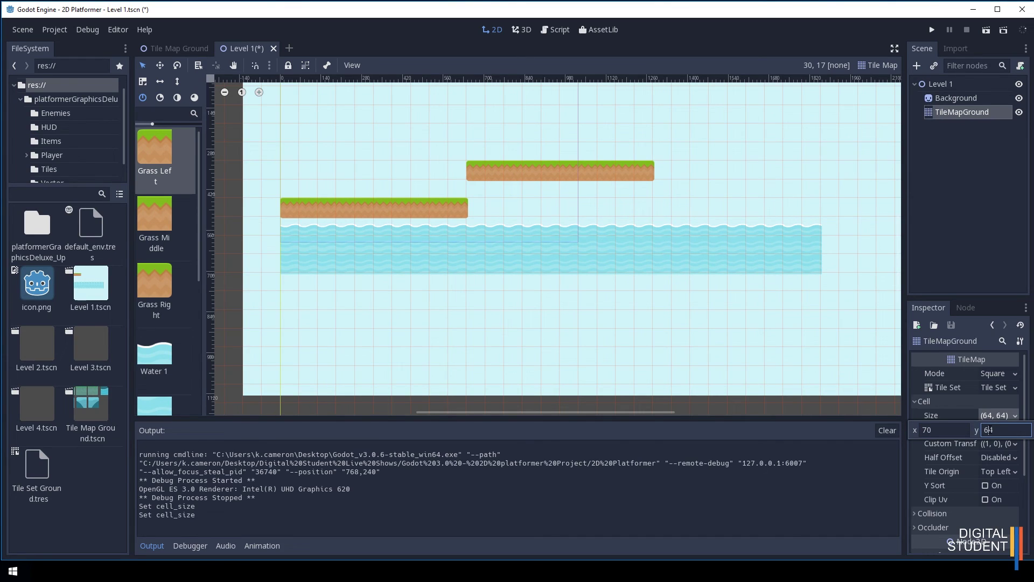
type("70")
left_click(957, 429)
key("Return")
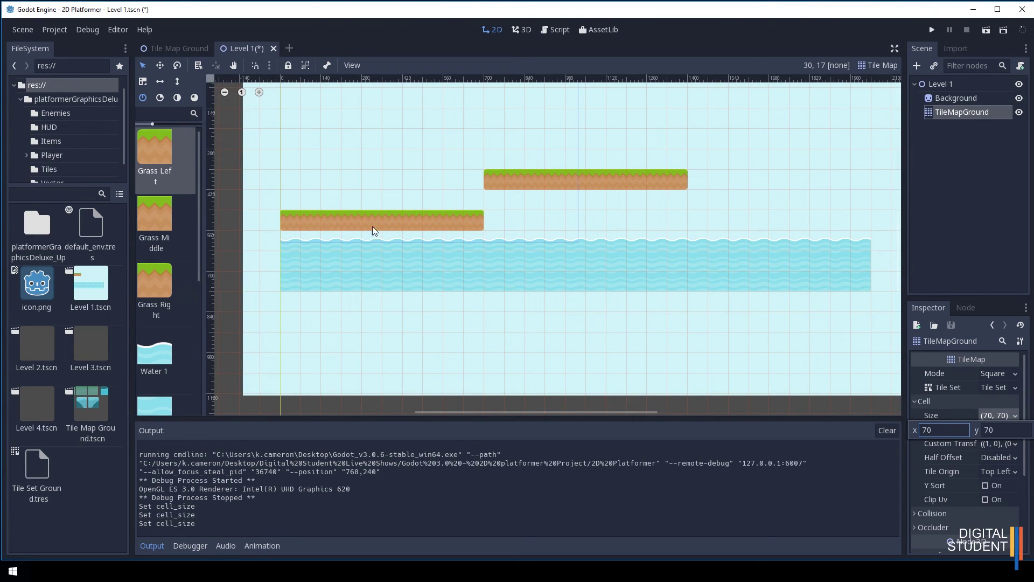
Step: Try a 64 by 64 cell size for TileMapGround instead
scroll(432, 224, "up", 8)
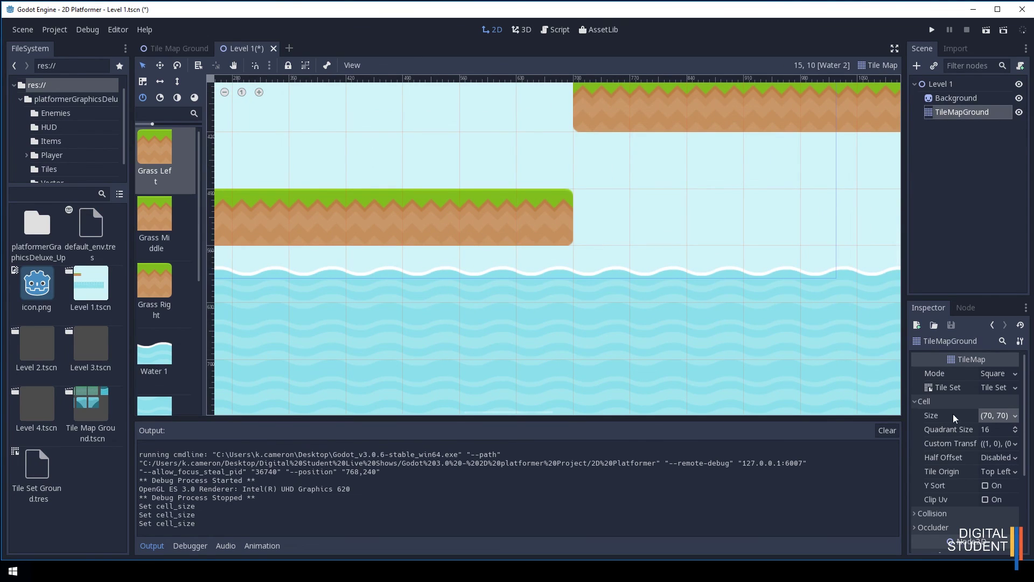
left_click(997, 415)
left_click(938, 429)
double_click(937, 430)
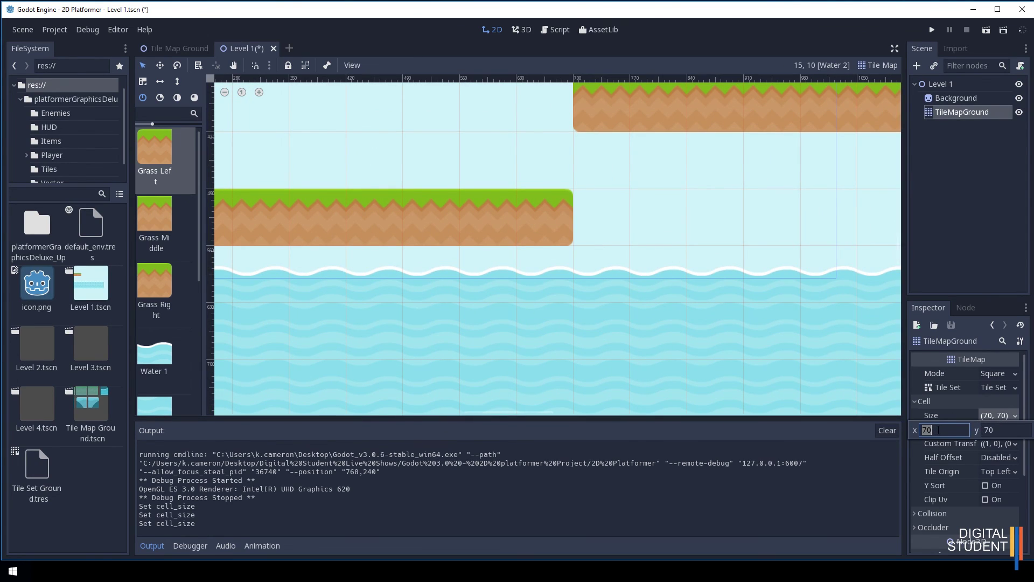
type("64")
double_click(1001, 429)
type("64")
key("Return")
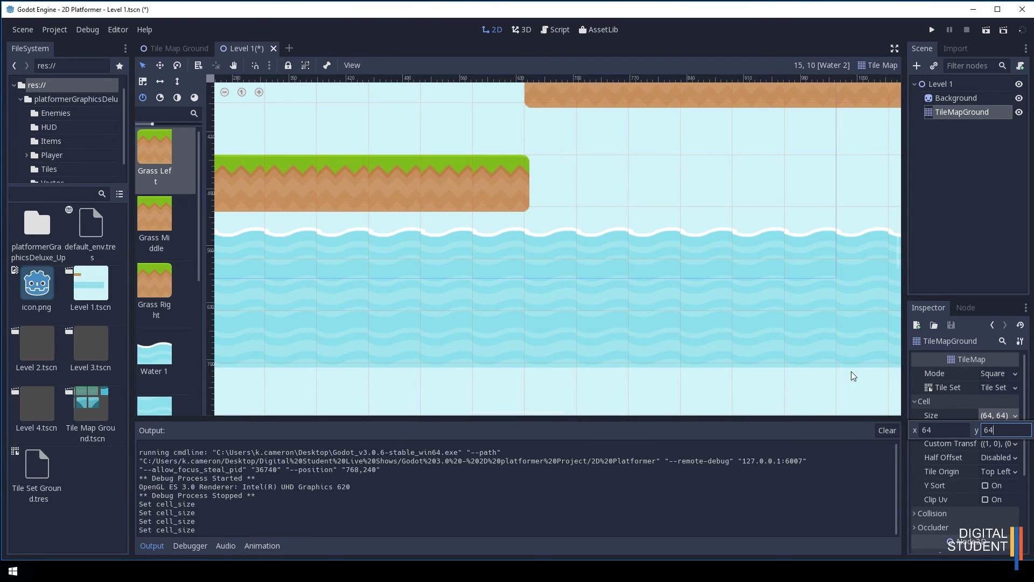
Step: Restore the 70 by 70 cell size and paint Water 1 tiles beneath the left grass platform
double_click(934, 431)
type("70")
double_click(995, 431)
type("70")
left_click(962, 431)
key("Return")
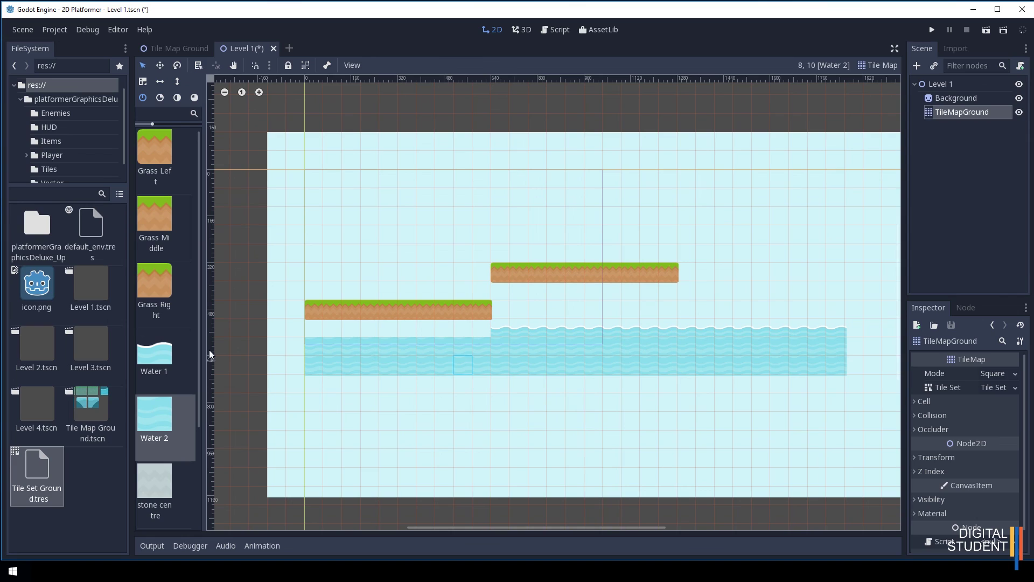
left_click(160, 354)
left_click_drag(325, 326, 479, 325)
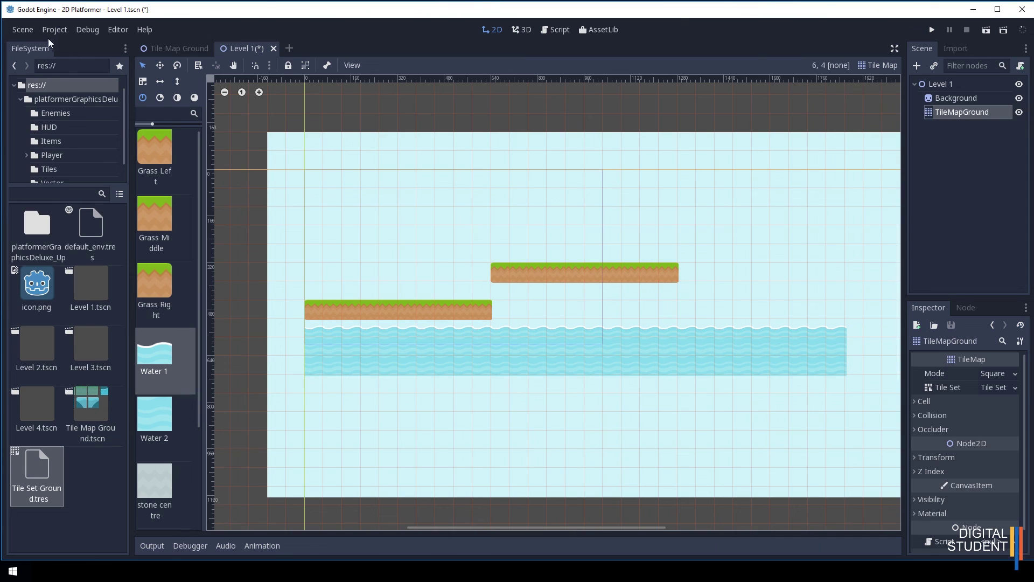
Step: Save all scenes and run the game with Level 1.tscn chosen as the main scene
left_click(22, 30)
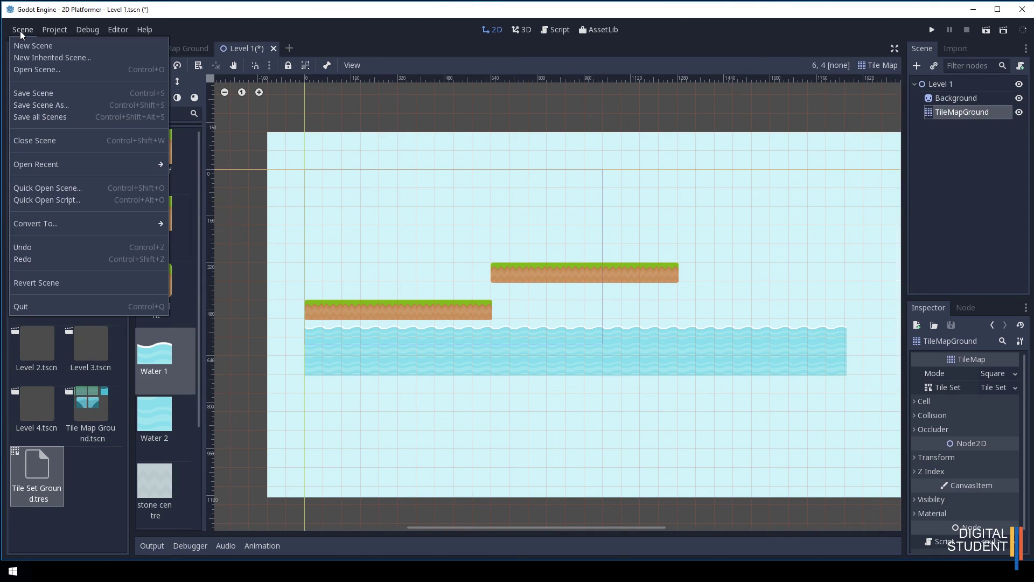
left_click(40, 117)
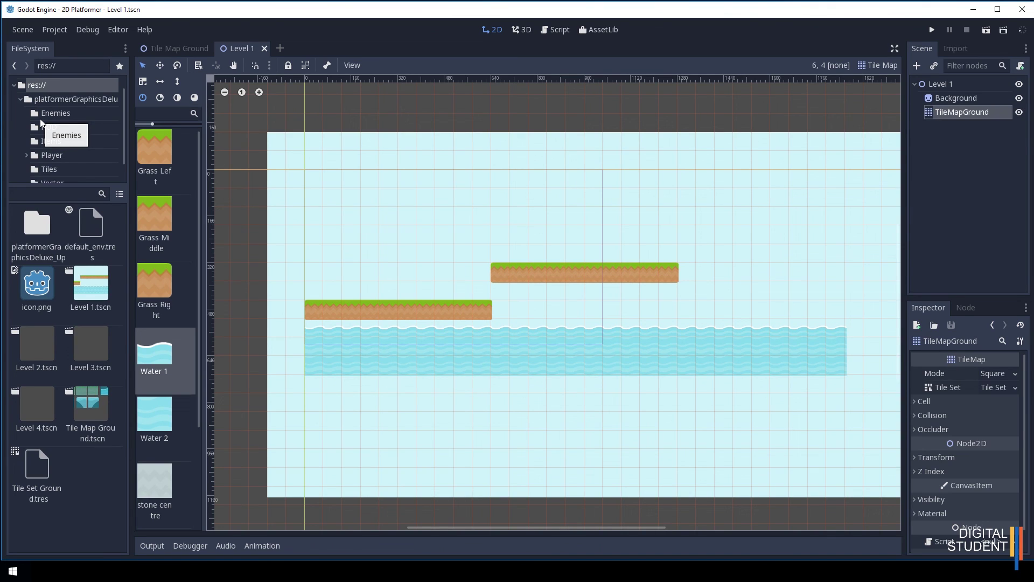
left_click(935, 28)
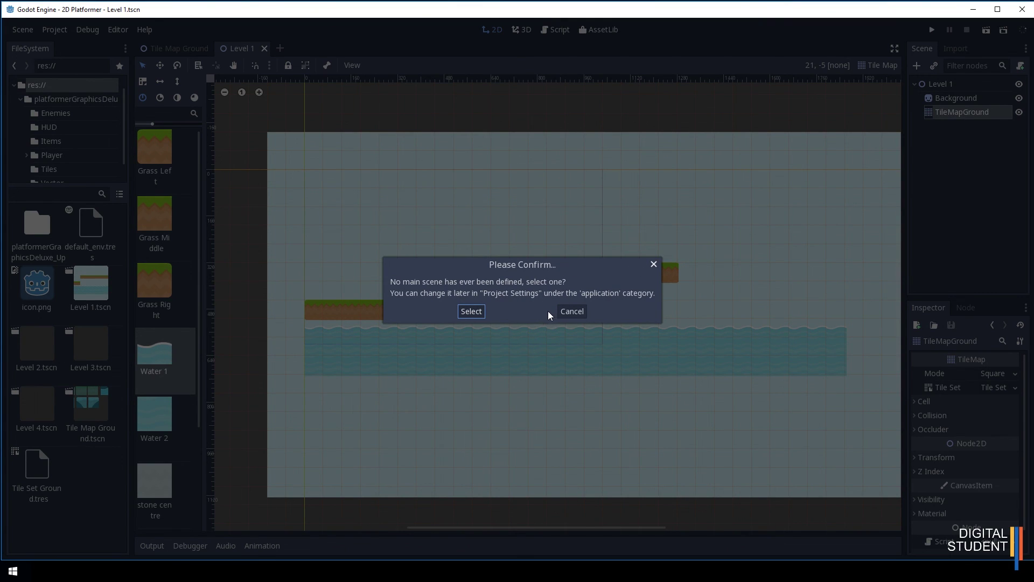
left_click(470, 312)
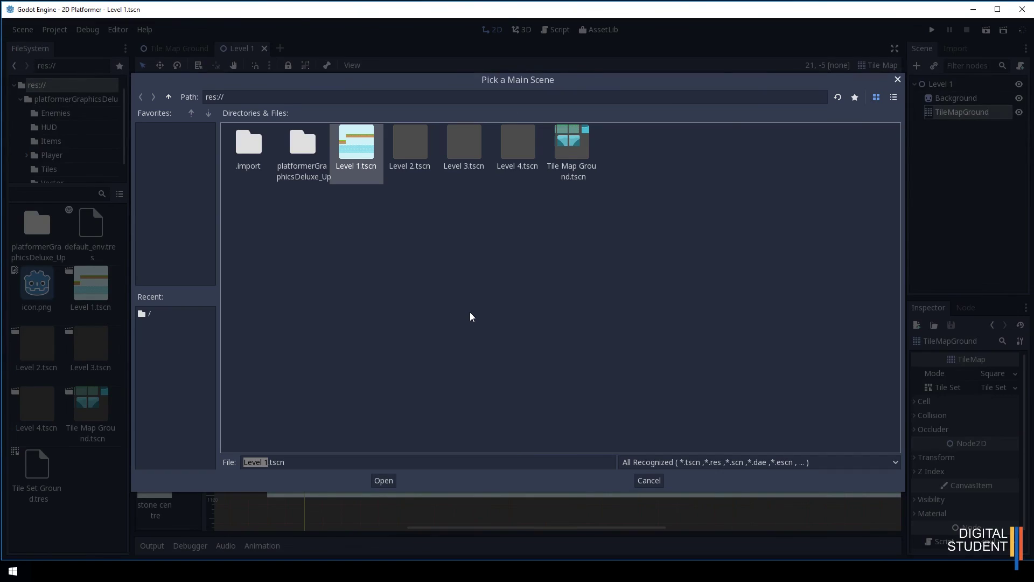
double_click(354, 147)
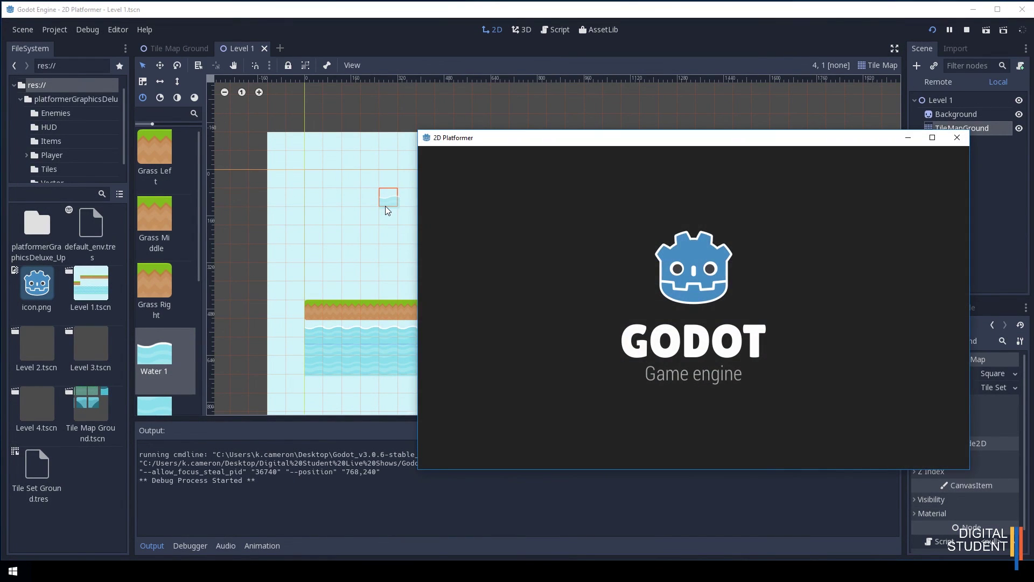
Step: Close the running 2D Platformer game window
left_click_drag(569, 139, 337, 85)
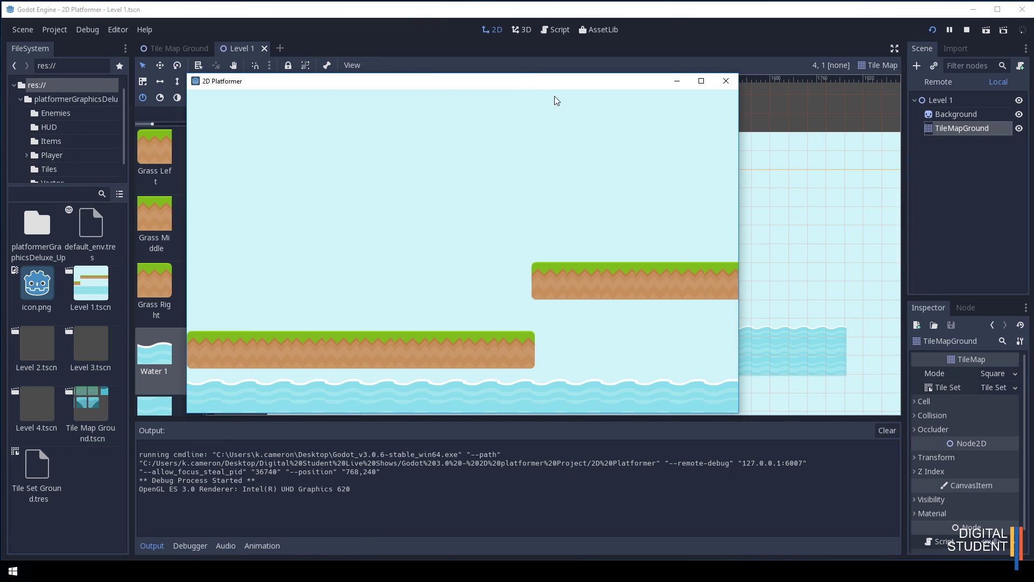
left_click_drag(529, 87, 548, 84)
left_click(746, 82)
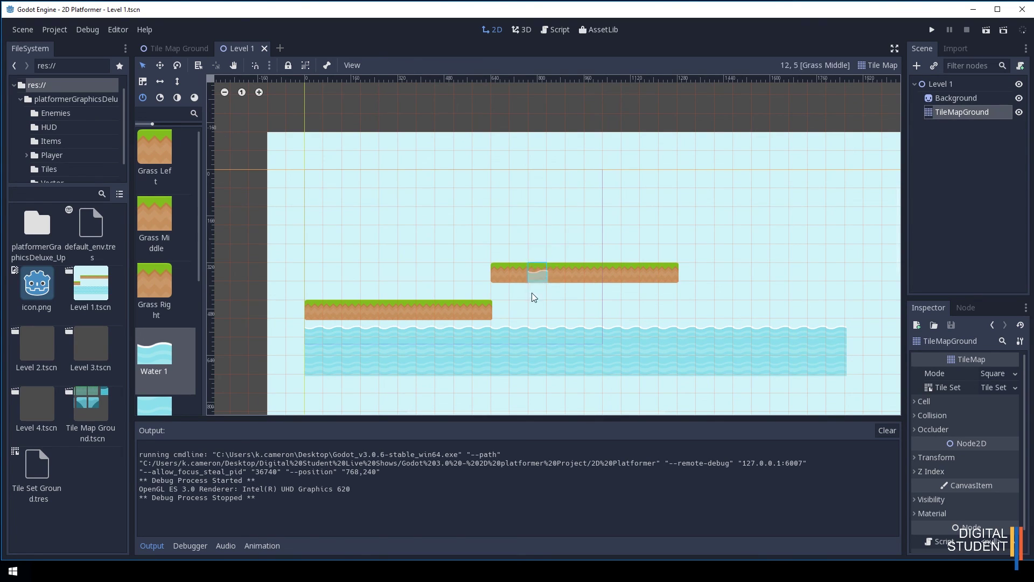
Step: Zoom out to view the whole level and save all scenes again
scroll(641, 282, "down", 3)
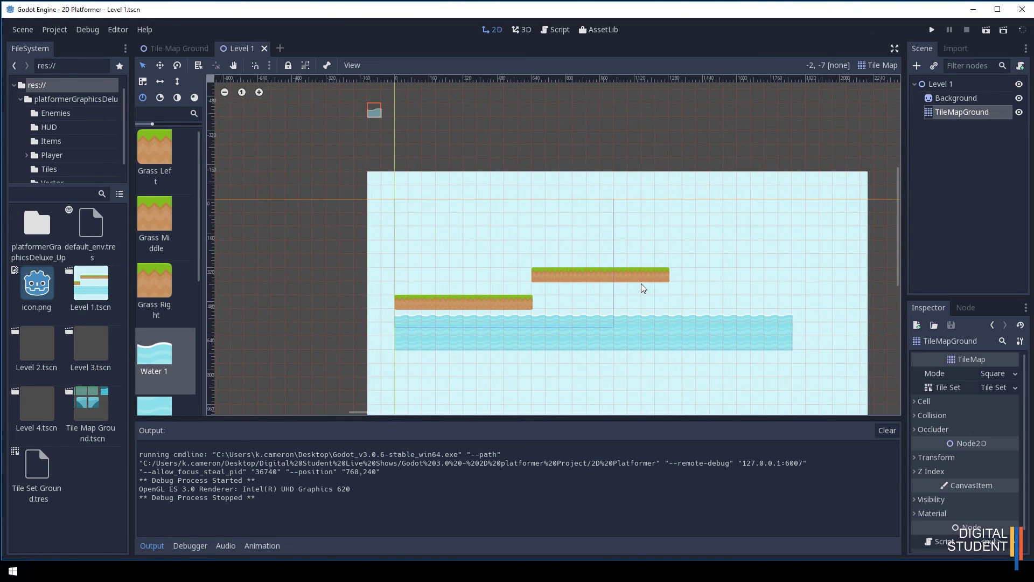
middle_click_drag(667, 274, 513, 205)
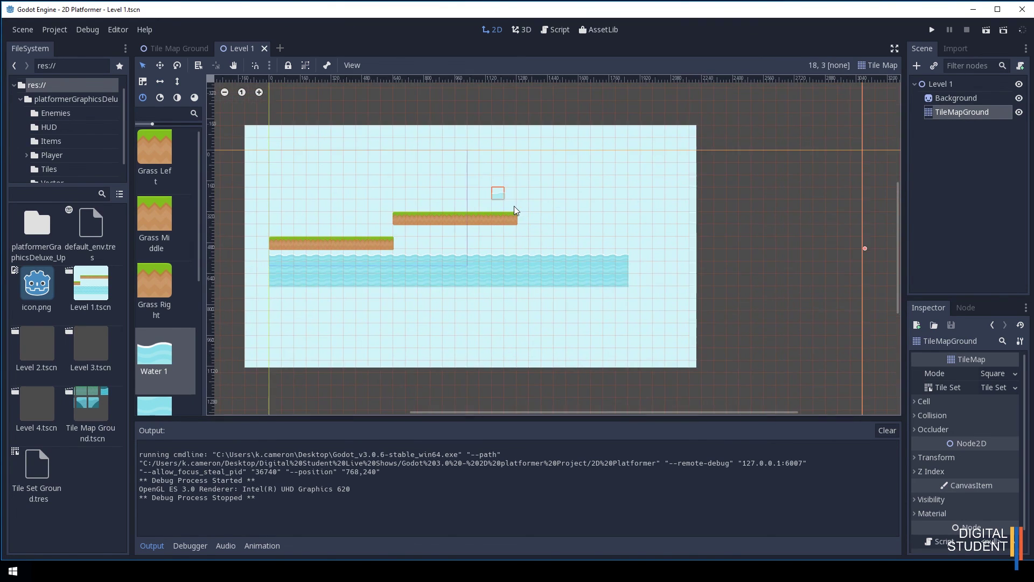
scroll(513, 206, "down", 2)
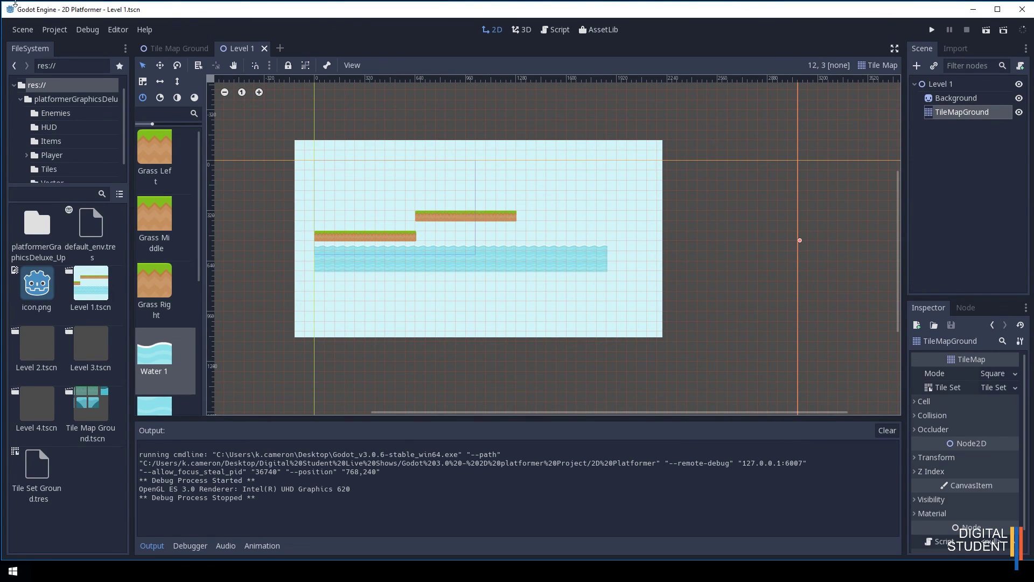
left_click(23, 29)
left_click(34, 117)
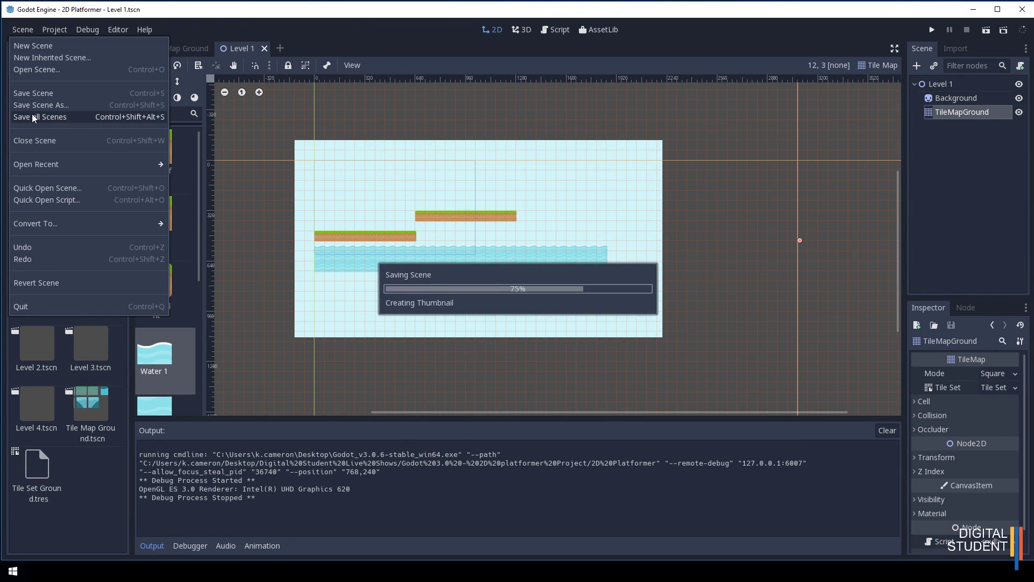